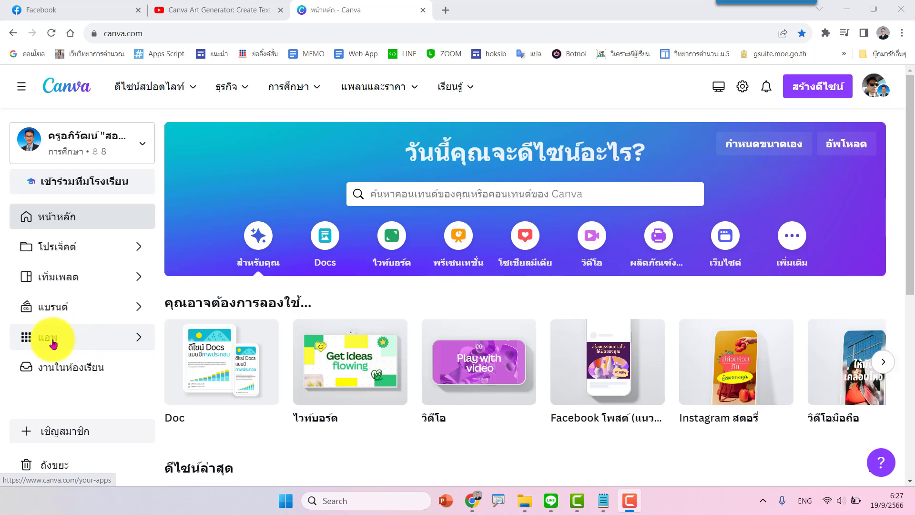
# Search Canva's All apps directory for 'mojo' and bring up the Mojo AI results.
pyautogui.click(53, 344)
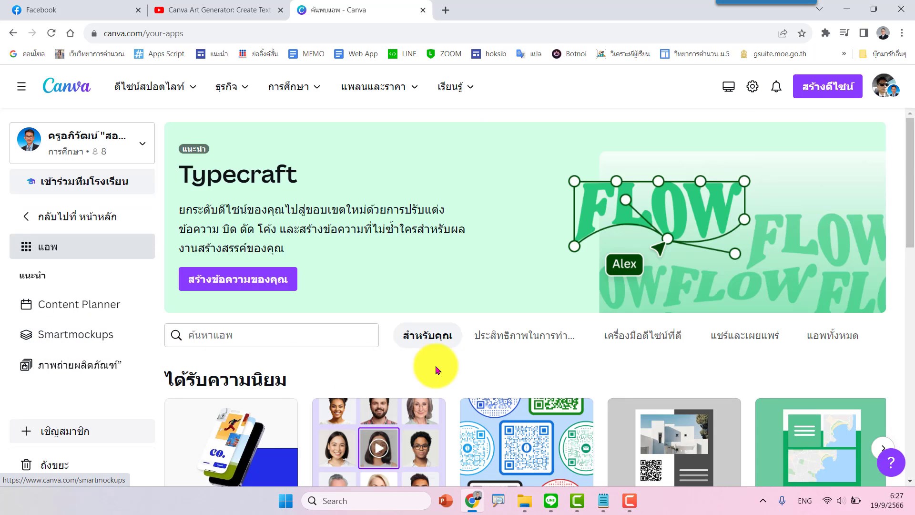
pyautogui.click(839, 340)
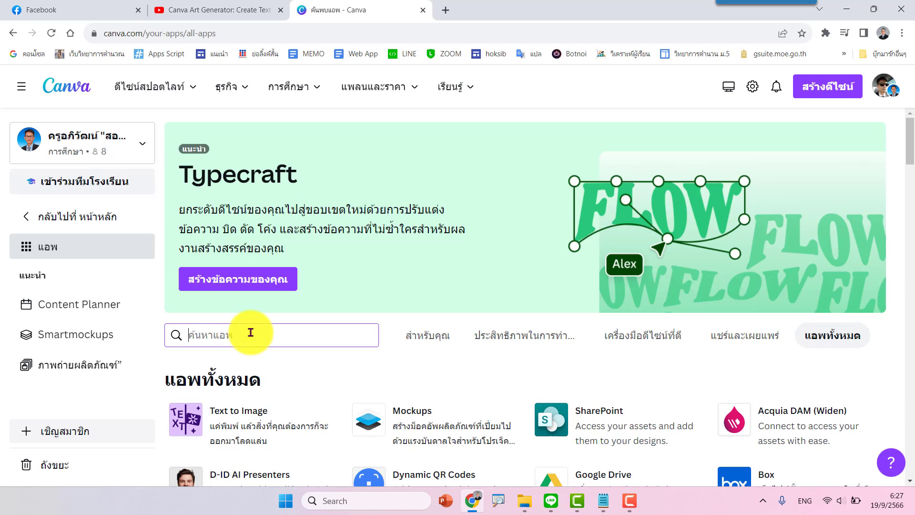
pyautogui.write('mo')
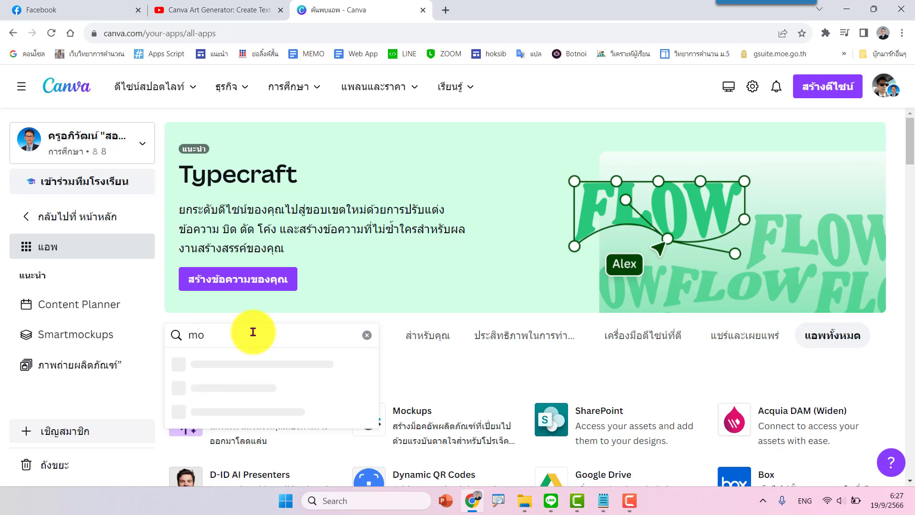
pyautogui.write('jo')
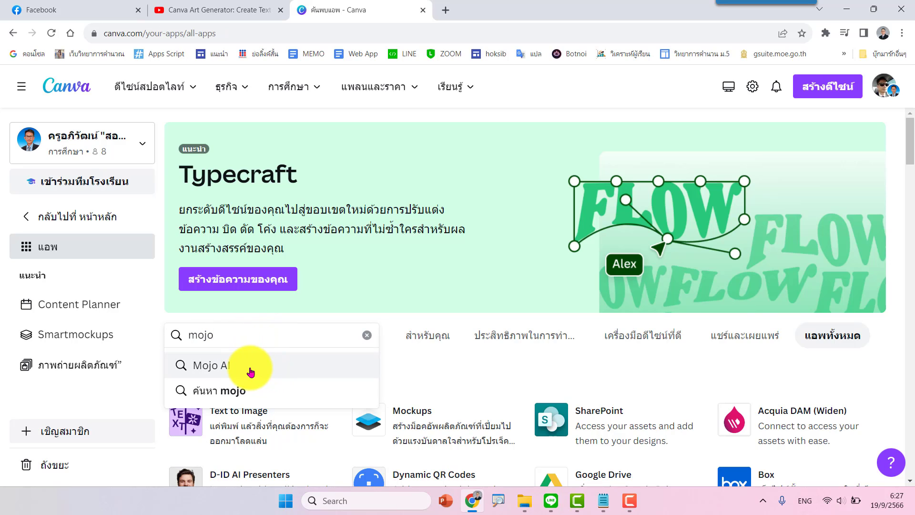
pyautogui.click(251, 372)
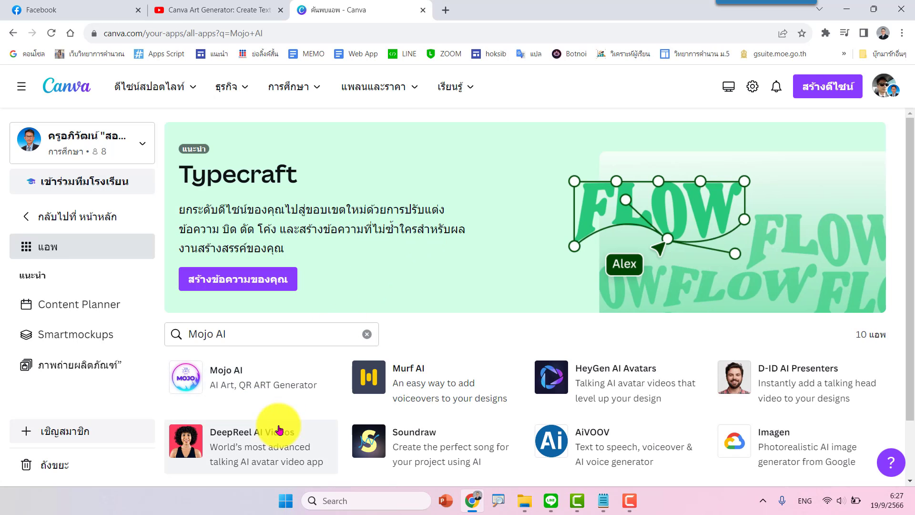
pyautogui.scroll(-2, 280, 430)
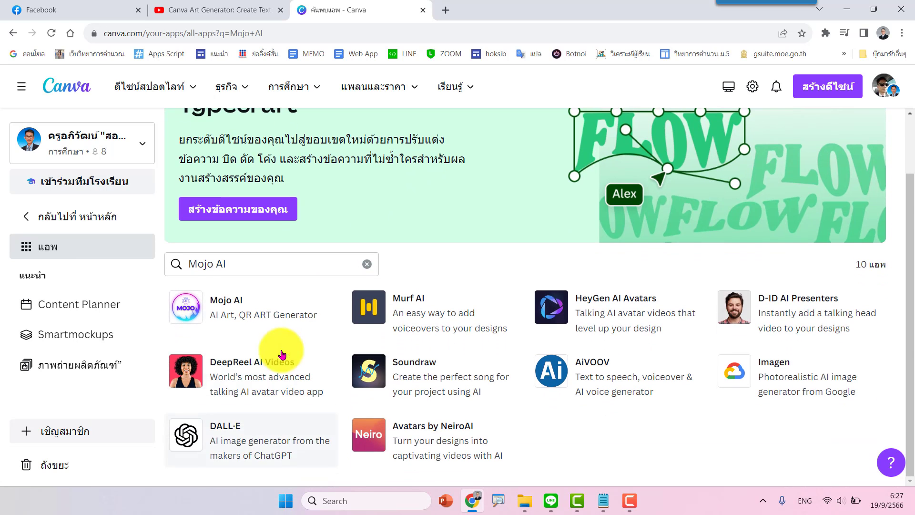
# Start a new custom-size 1600 × 900 px design from the Mojo AI app card.
pyautogui.click(246, 313)
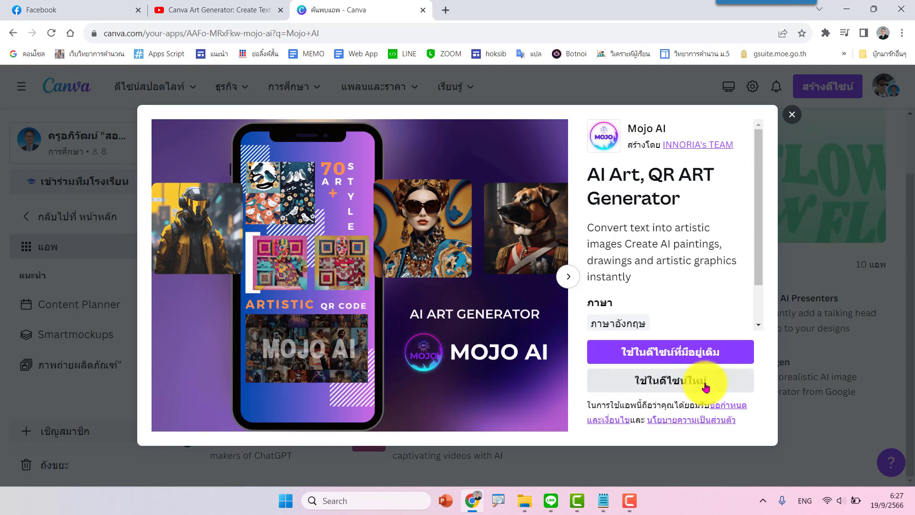
pyautogui.click(658, 382)
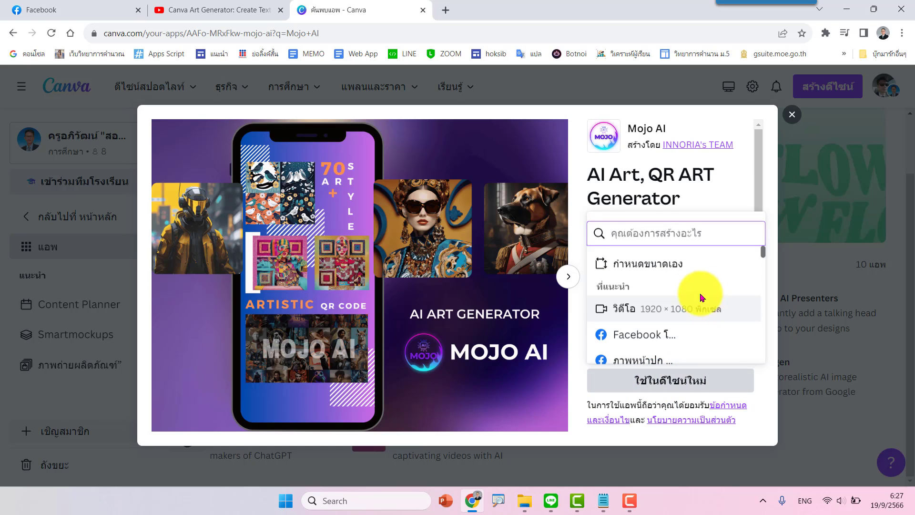
pyautogui.click(660, 271)
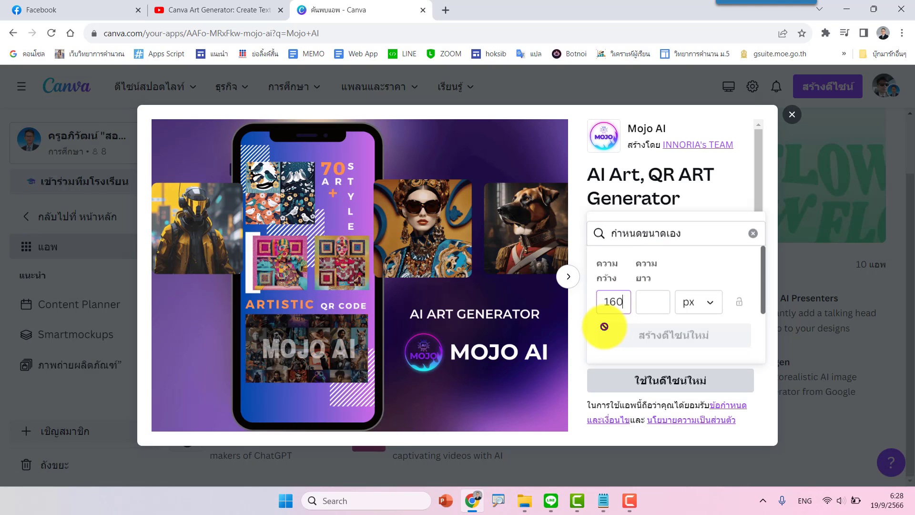
pyautogui.click(655, 302)
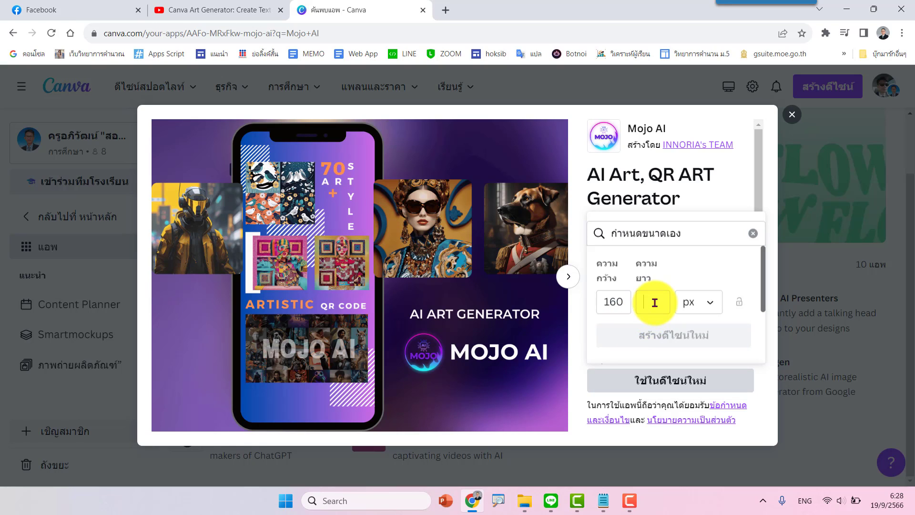
pyautogui.write('900')
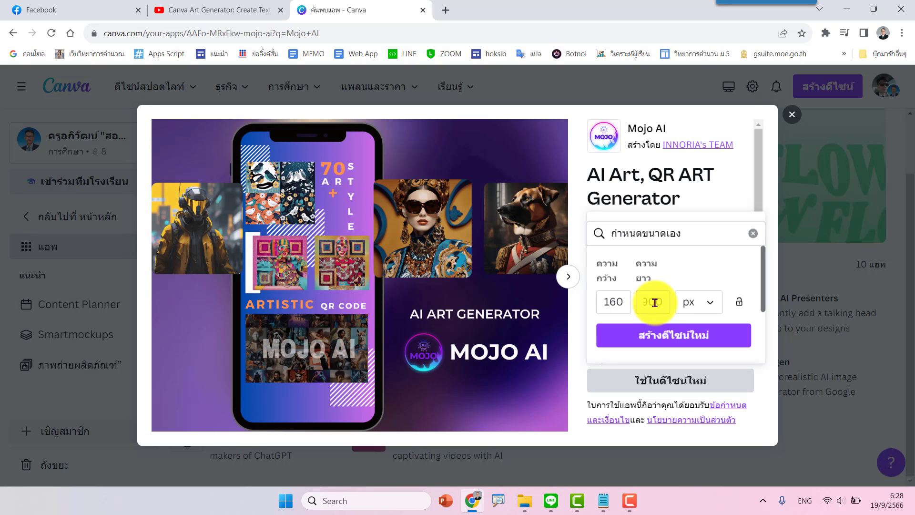
pyautogui.click(700, 337)
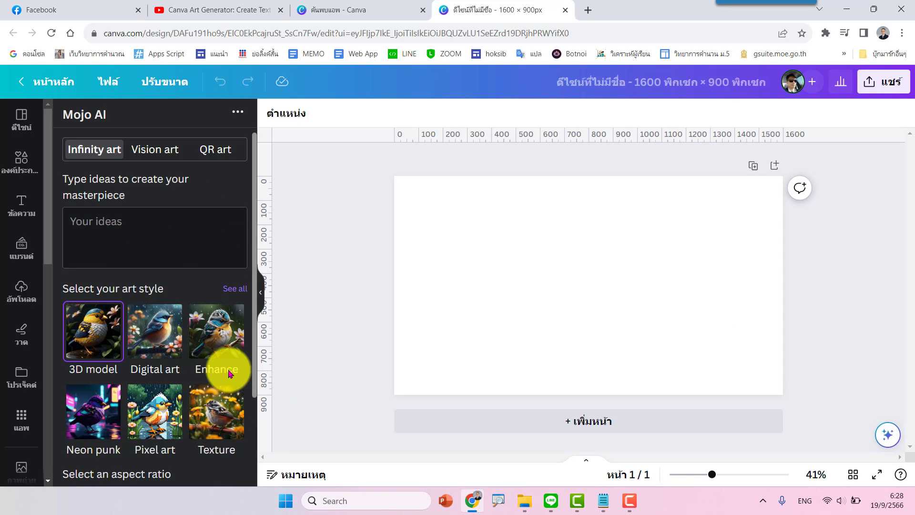
# Connect Mojo AI to a Google account so it shows 75 credits.
pyautogui.scroll(-1, 188, 378)
pyautogui.scroll(-1, 188, 379)
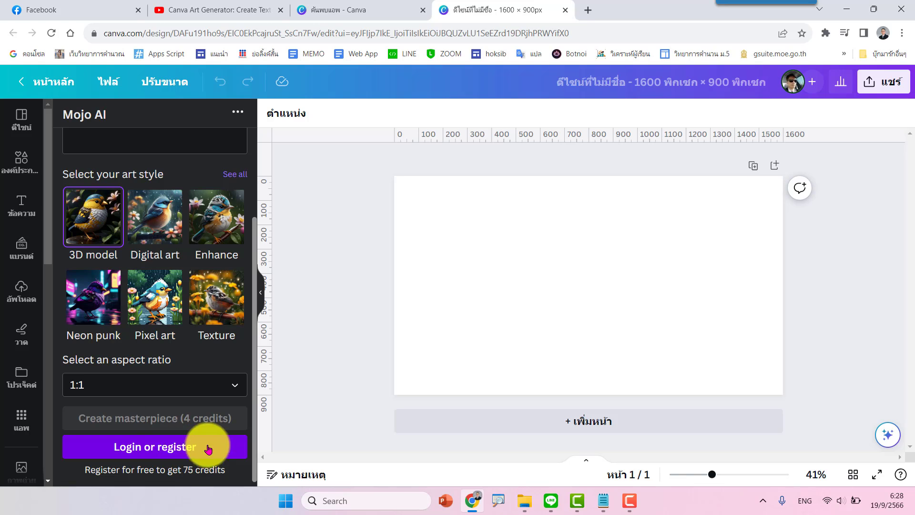
pyautogui.click(181, 450)
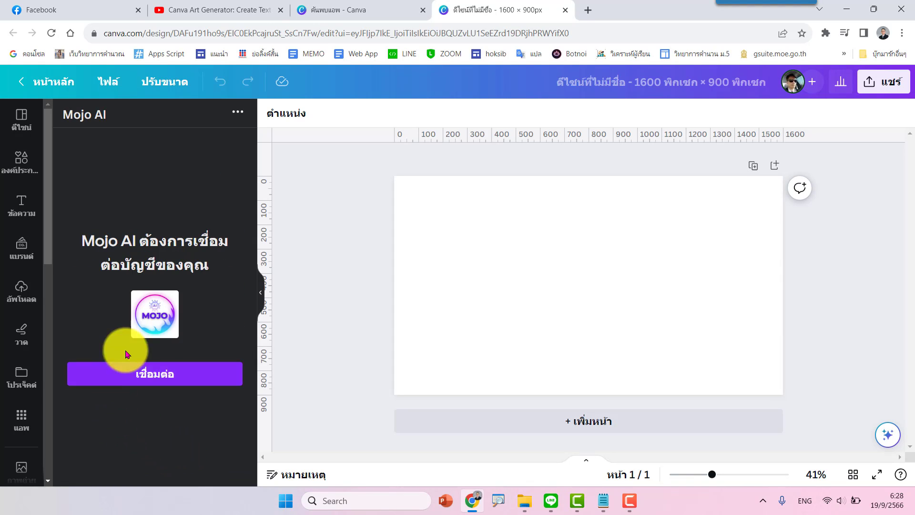
pyautogui.click(152, 377)
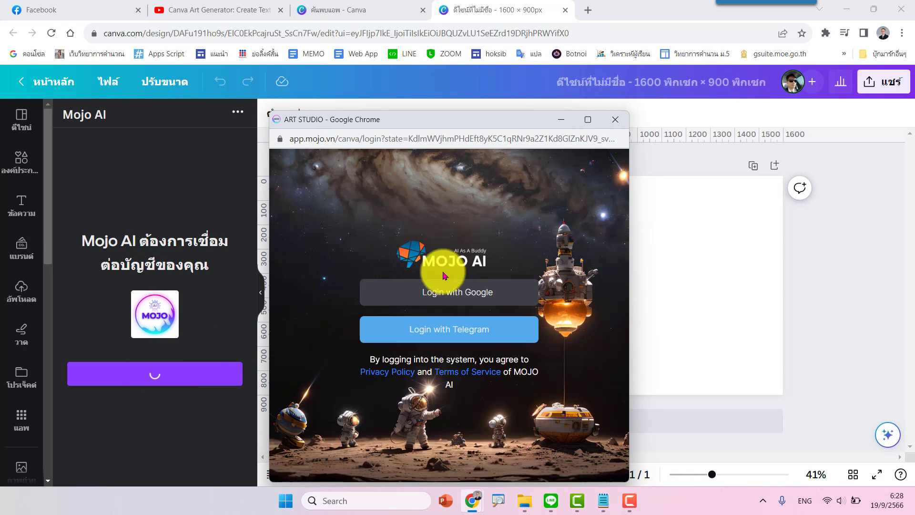
pyautogui.click(464, 293)
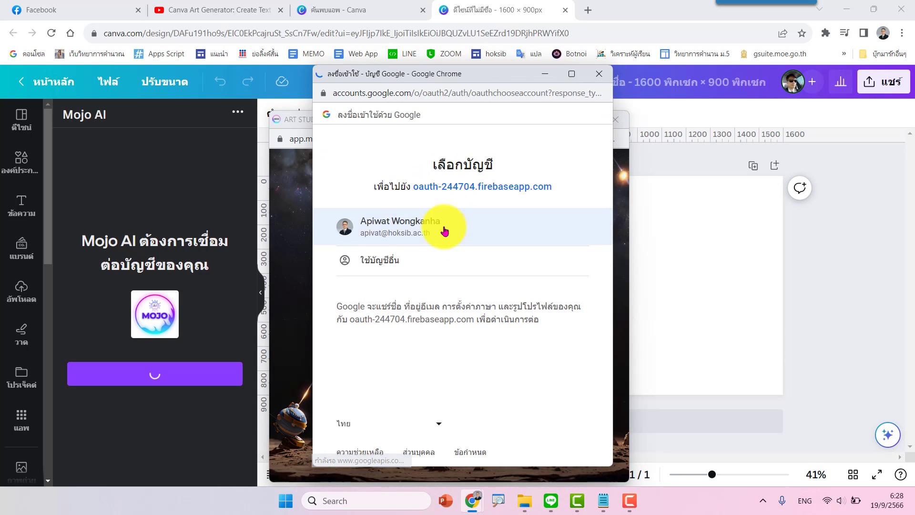
pyautogui.click(443, 231)
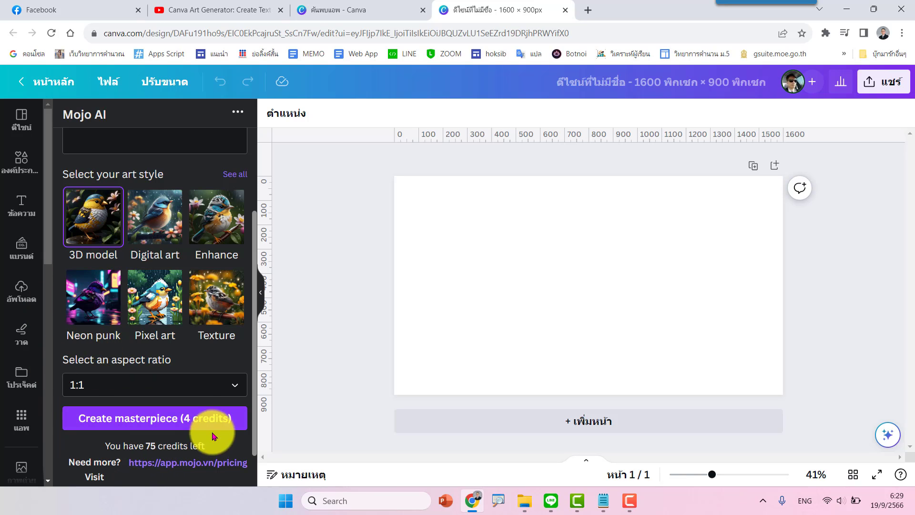
# Set Mojo AI's aspect ratio to 16:9 and its art style to Digital art.
pyautogui.click(182, 386)
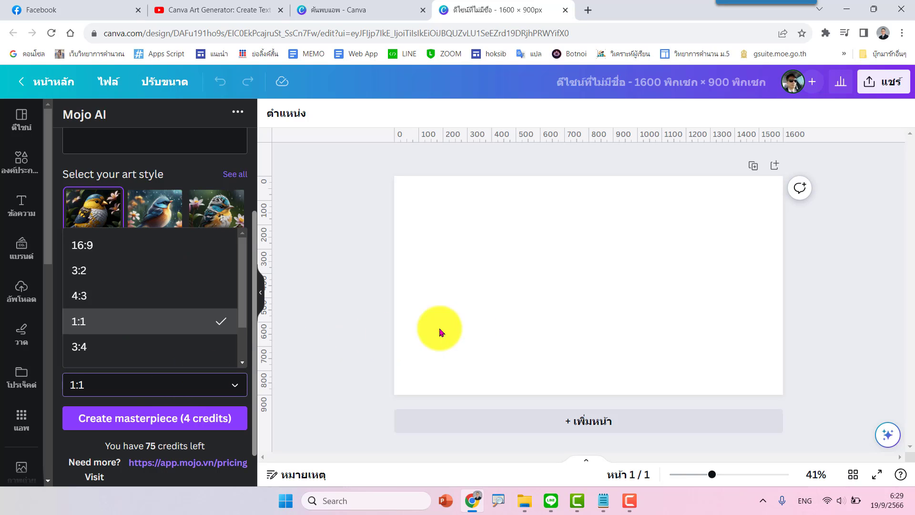
pyautogui.click(121, 247)
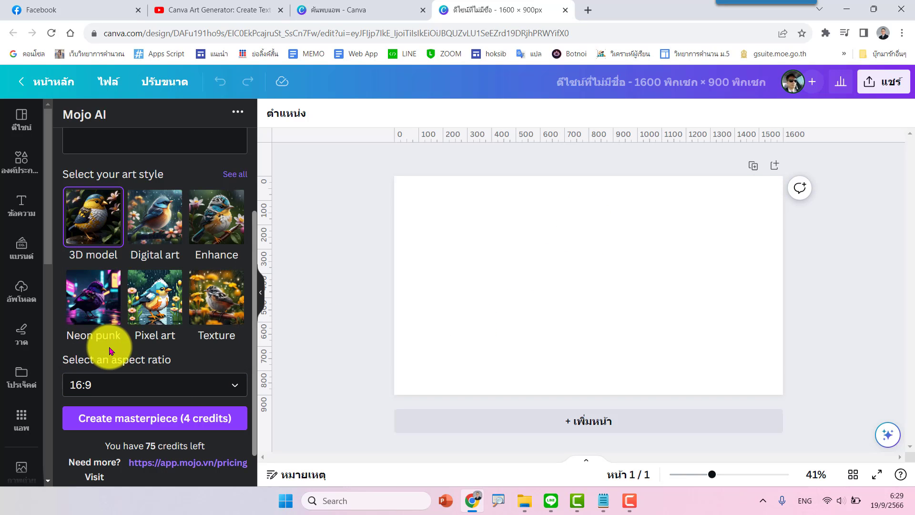
pyautogui.scroll(1, 122, 306)
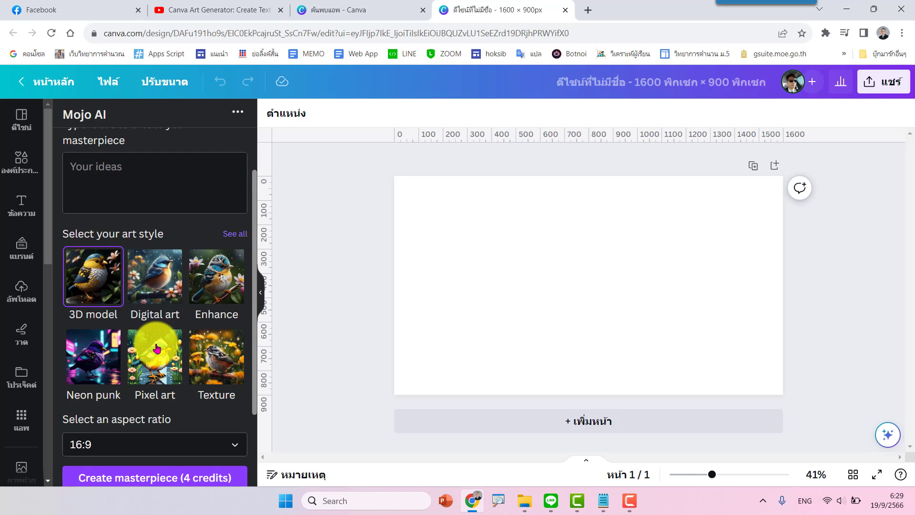
pyautogui.click(150, 298)
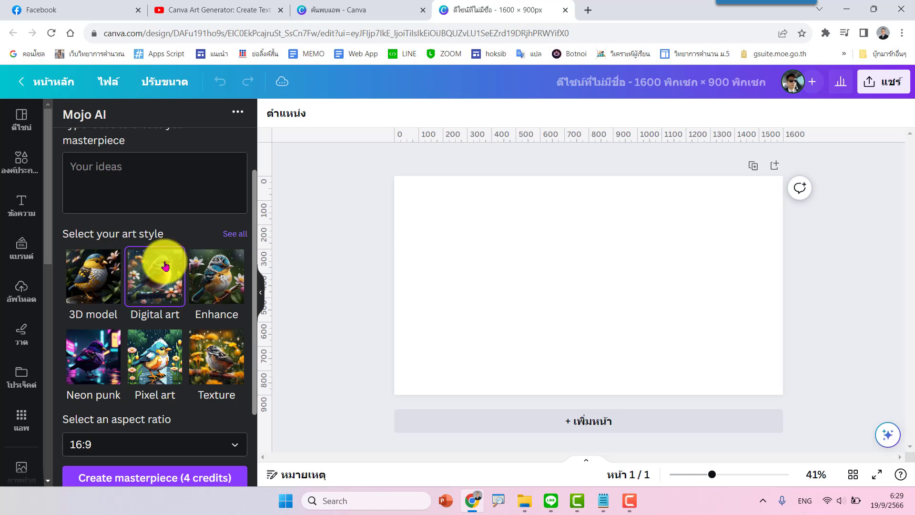
pyautogui.scroll(1, 145, 305)
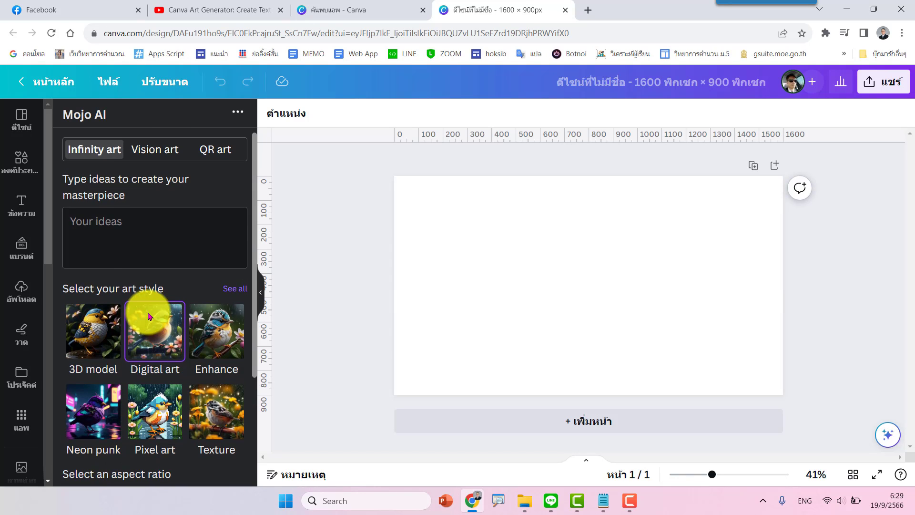
pyautogui.click(107, 230)
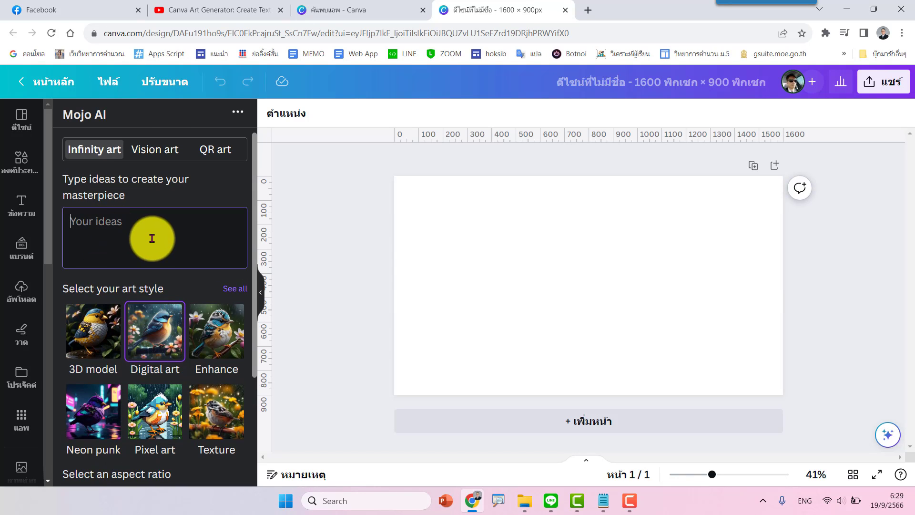
# Copy the quaint-village description from the Notepad prompt list, then return to Mojo AI's ideas box.
pyautogui.click(603, 500)
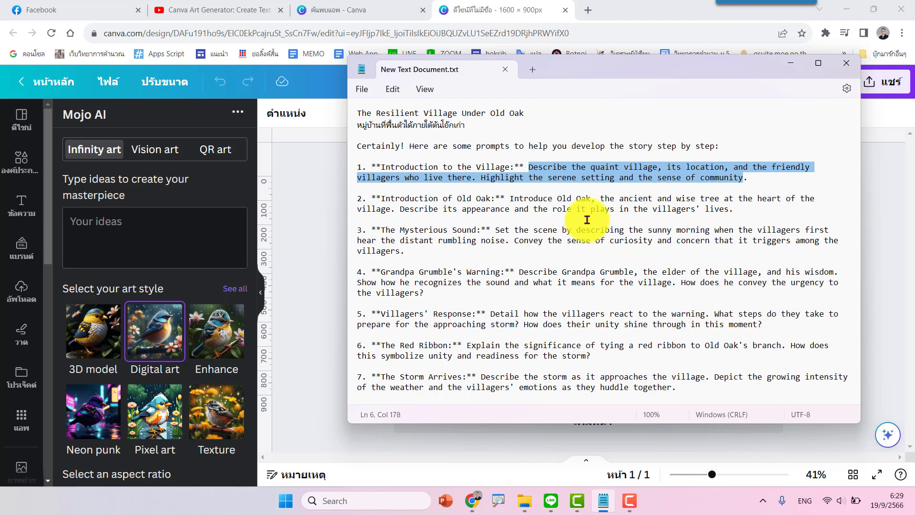
pyautogui.click(597, 178)
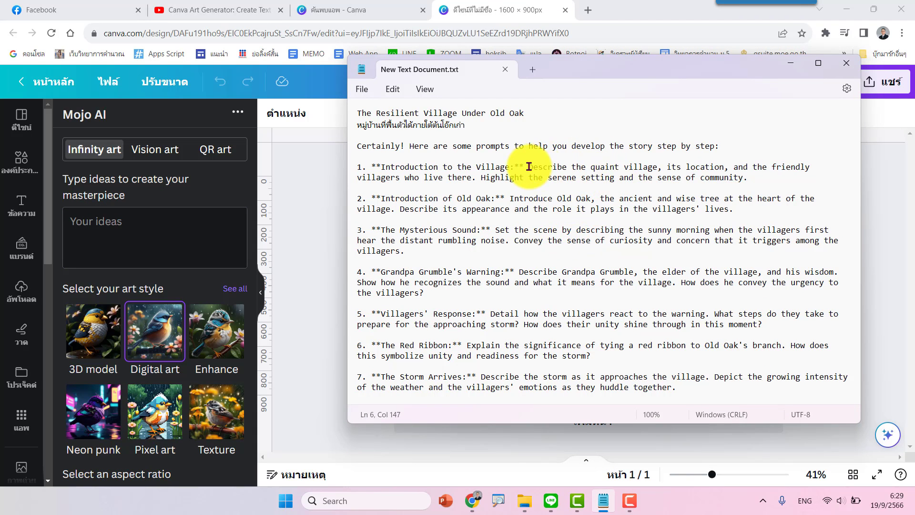
pyautogui.moveTo(528, 167); pyautogui.dragTo(742, 178)
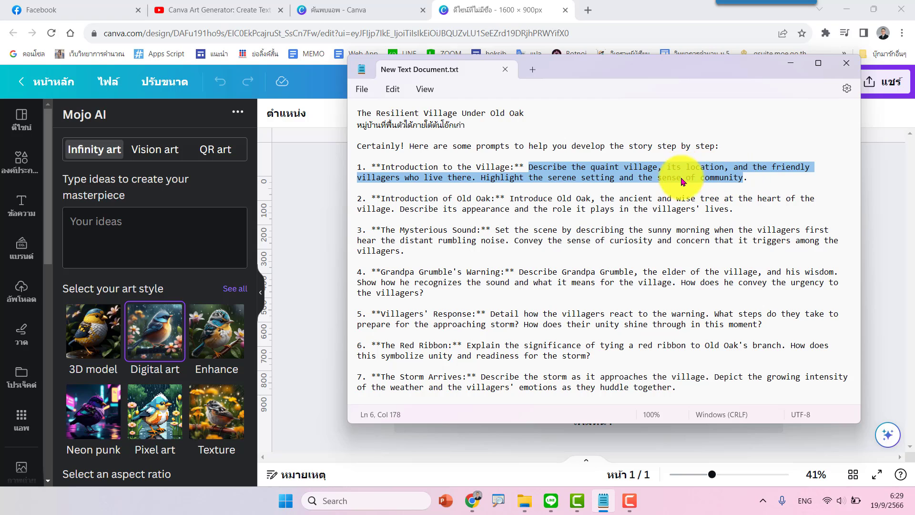
pyautogui.click(138, 218)
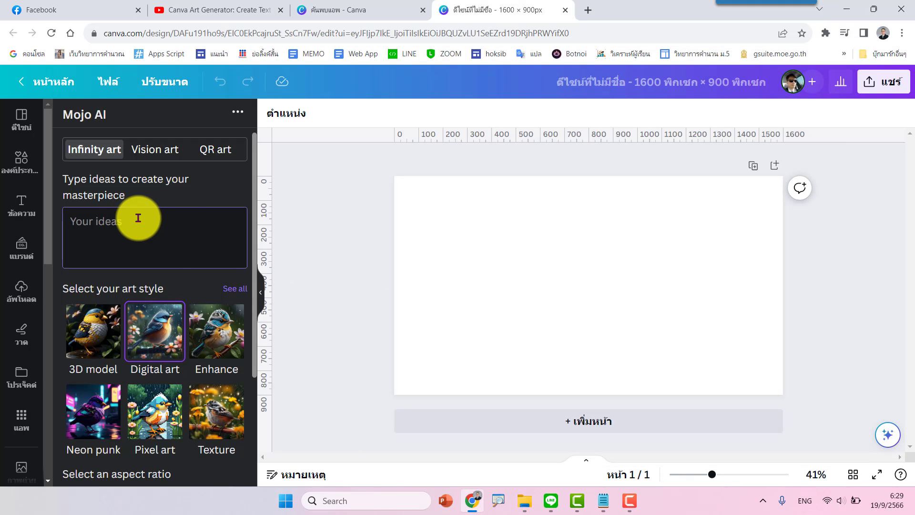
# Paste the quaint-village description into Mojo AI and generate two Digital art 16:9 images.
pyautogui.hotkey('ctrl', 'v')
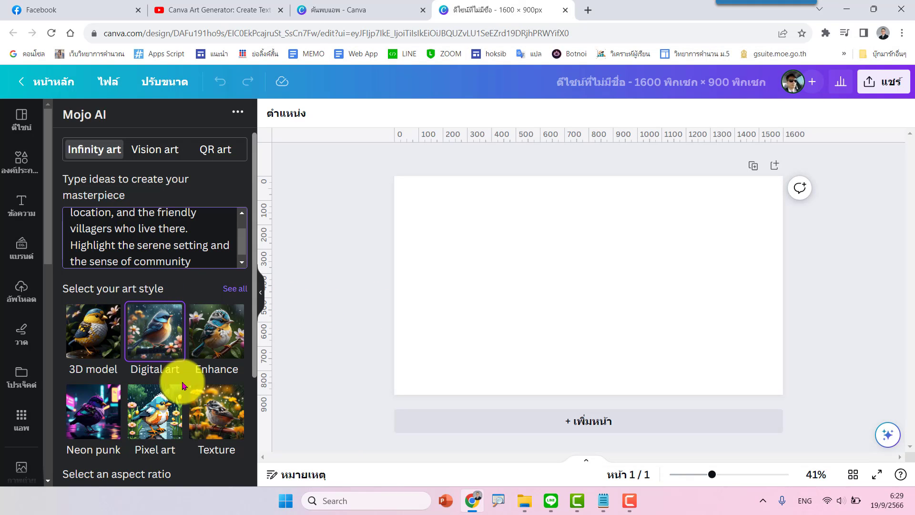
pyautogui.scroll(-3, 200, 381)
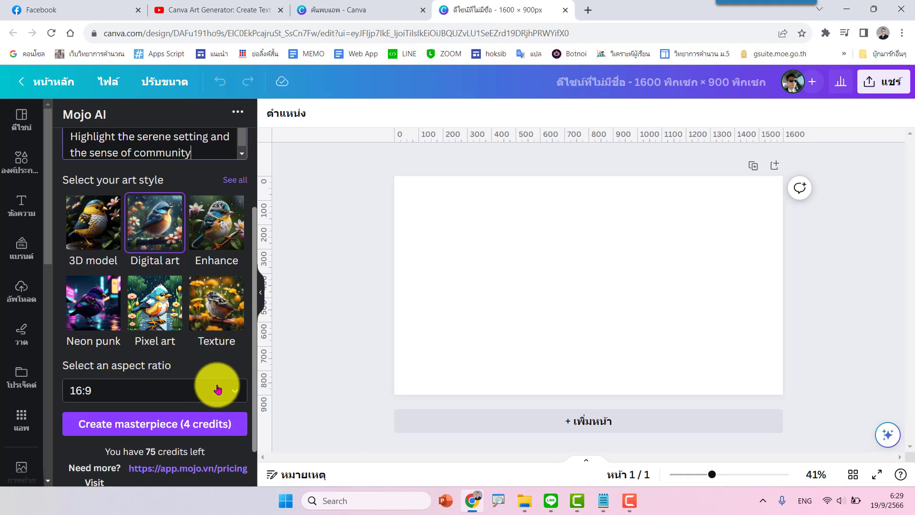
pyautogui.click(197, 414)
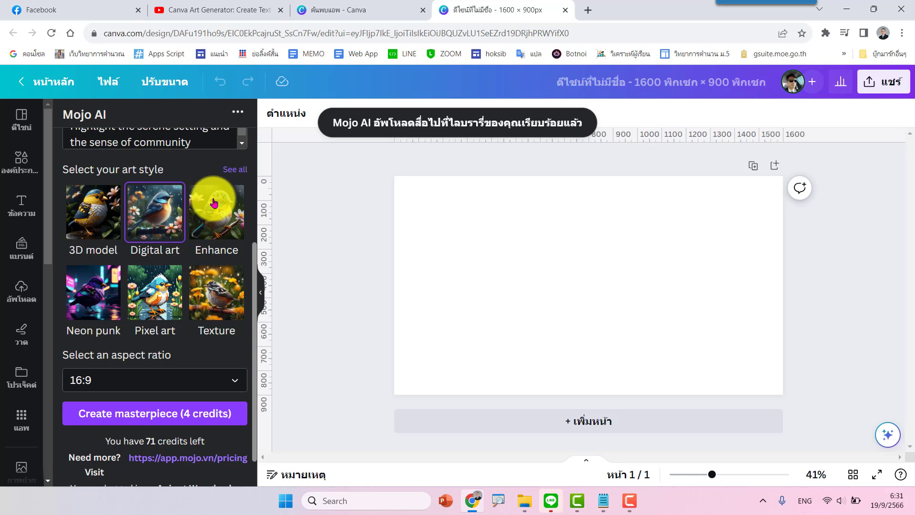
pyautogui.scroll(3, 178, 228)
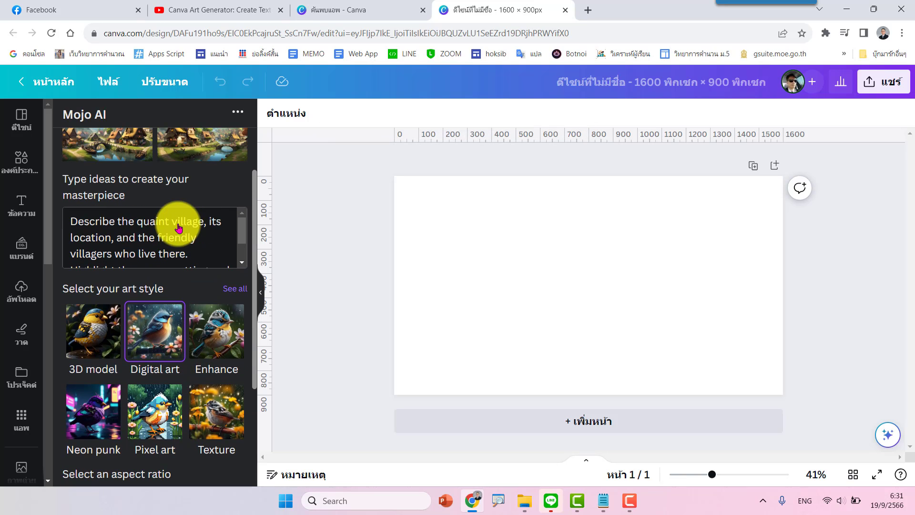
pyautogui.scroll(2, 210, 188)
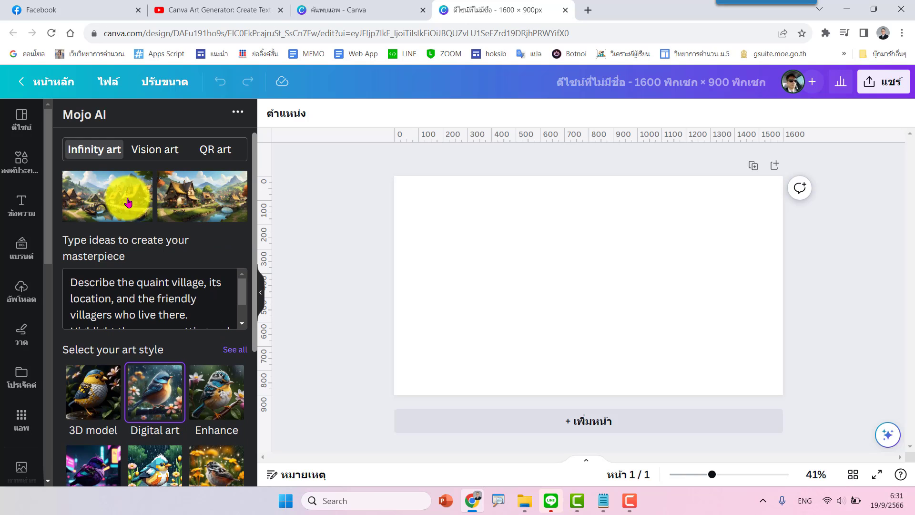
# Place the first generated village image on the page and stretch it to fill the whole page.
pyautogui.moveTo(127, 228); pyautogui.dragTo(482, 241)
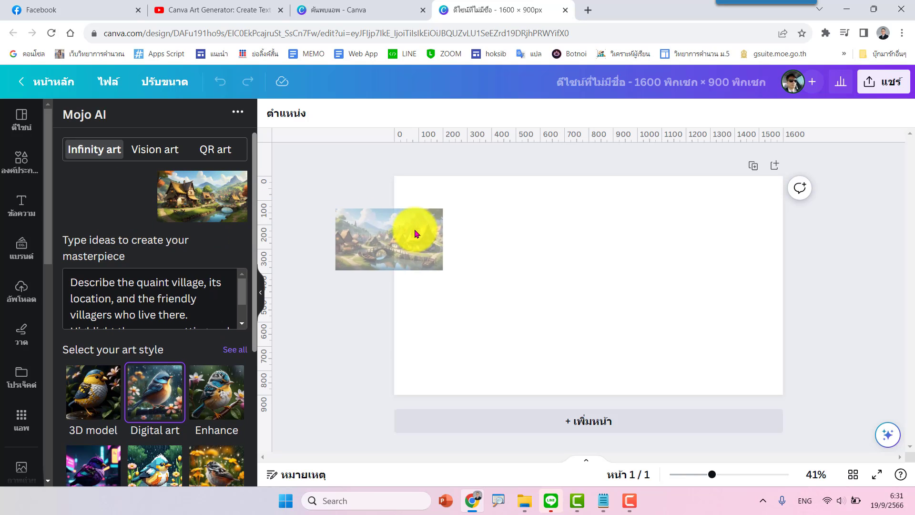
pyautogui.moveTo(534, 245); pyautogui.dragTo(497, 216)
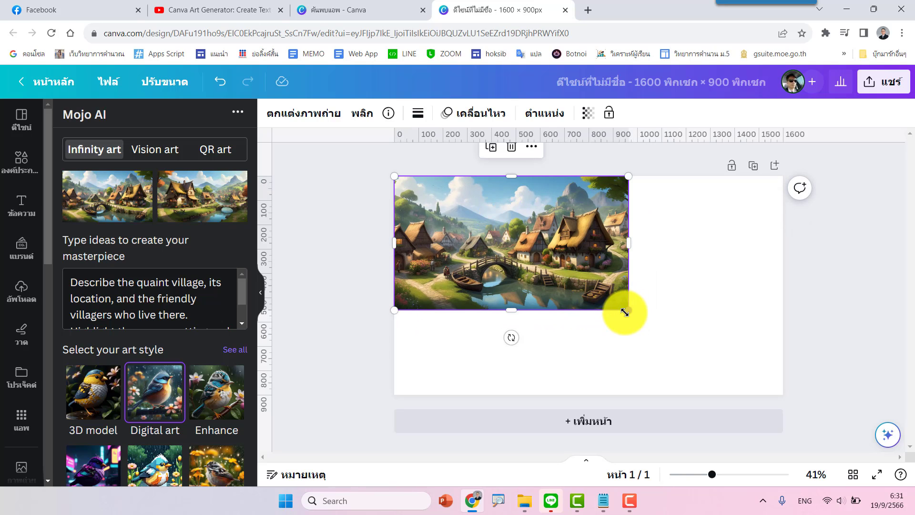
pyautogui.moveTo(625, 312); pyautogui.dragTo(784, 392)
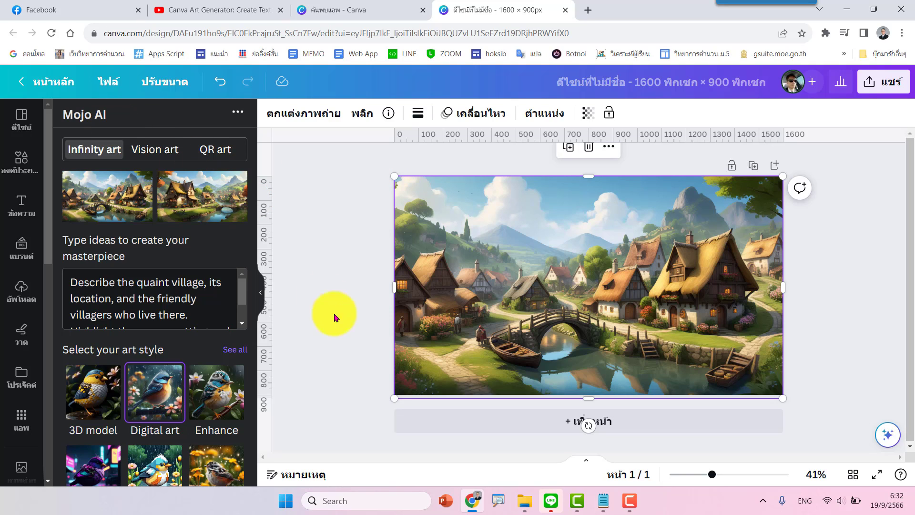
pyautogui.click(22, 418)
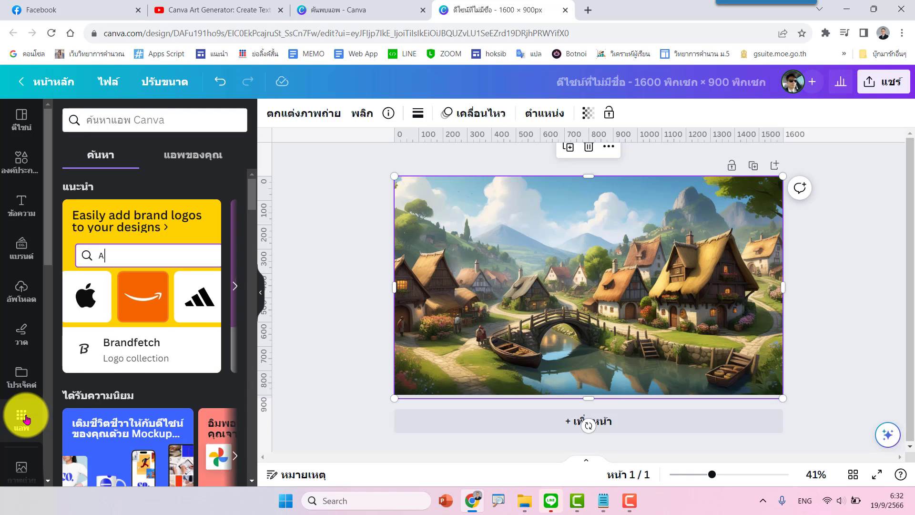
pyautogui.scroll(-5, 166, 331)
pyautogui.scroll(-5, 167, 330)
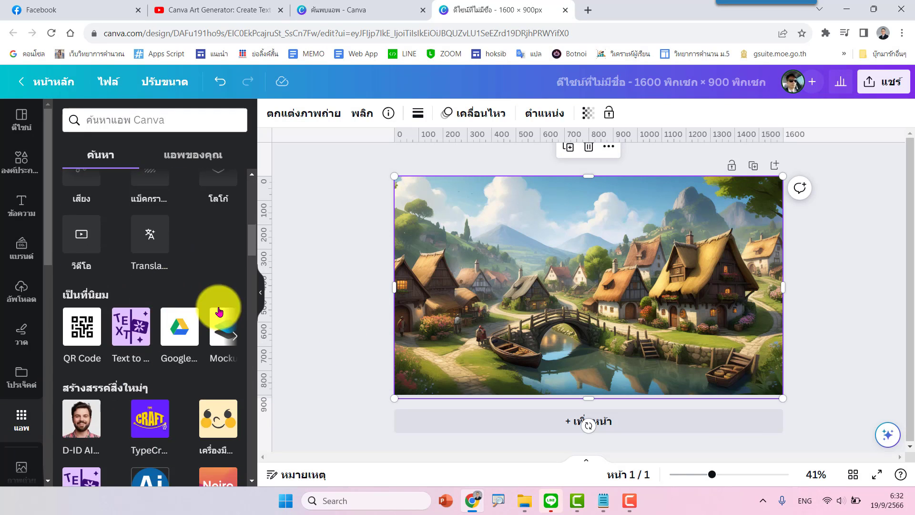
pyautogui.scroll(-3, 152, 388)
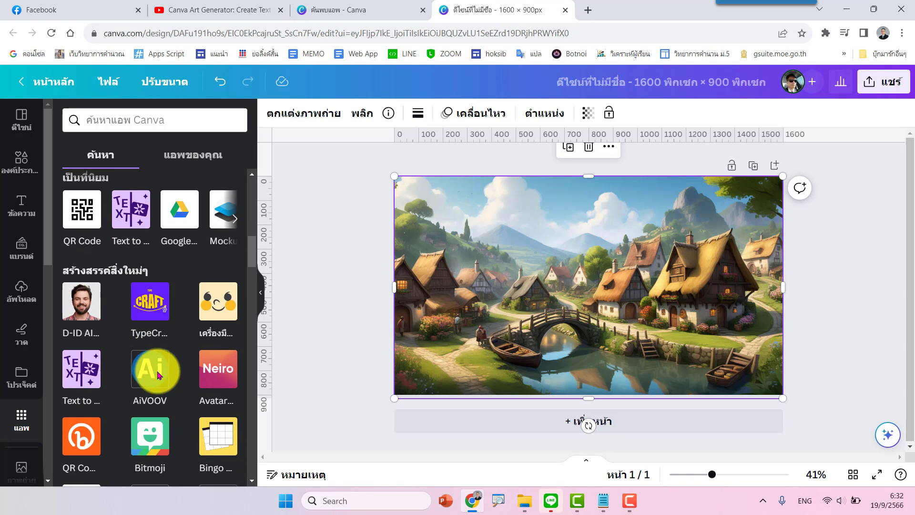
pyautogui.scroll(-4, 193, 376)
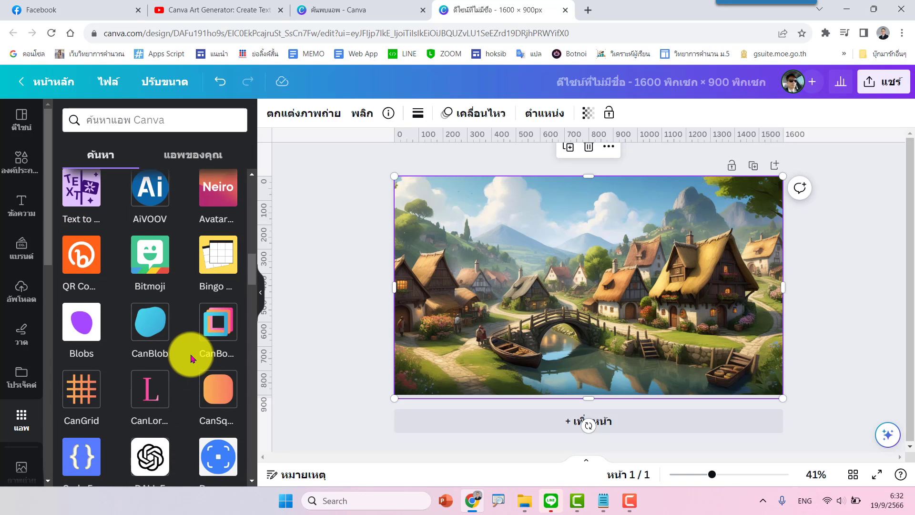
pyautogui.scroll(-5, 190, 365)
pyautogui.scroll(-3, 191, 359)
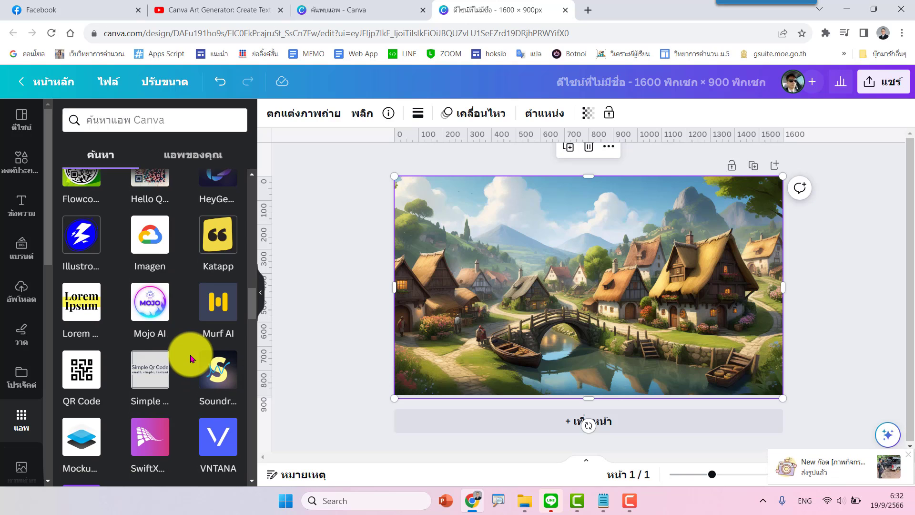
pyautogui.scroll(-3, 191, 358)
pyautogui.scroll(-2, 191, 358)
pyautogui.scroll(5, 191, 359)
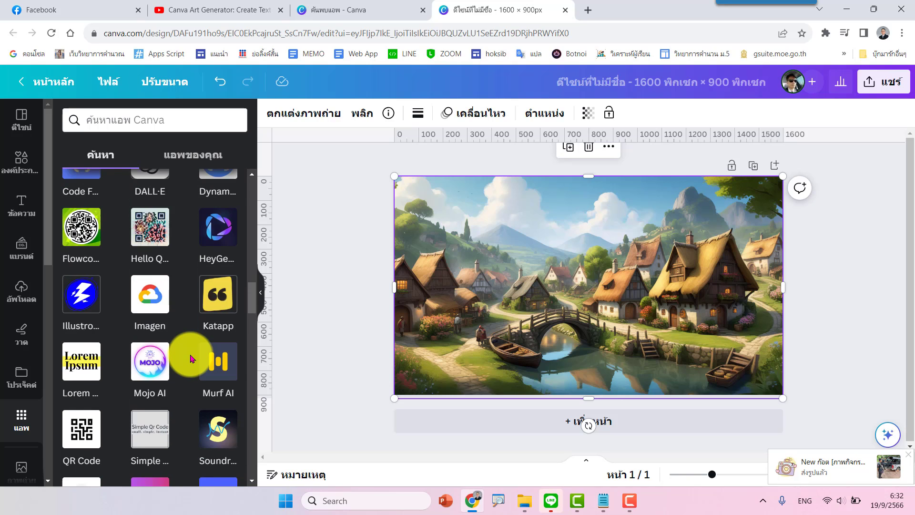
pyautogui.scroll(2, 190, 358)
pyautogui.scroll(3, 191, 358)
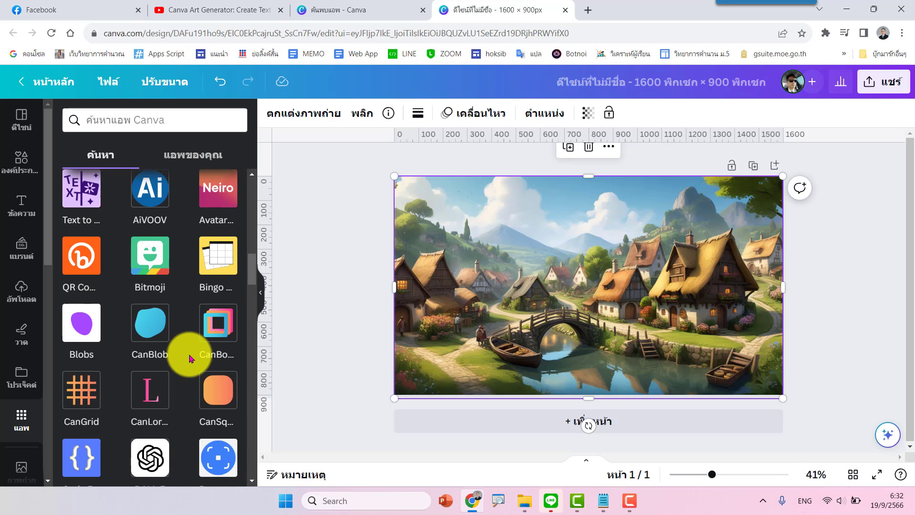
pyautogui.scroll(1, 190, 359)
pyautogui.scroll(3, 189, 359)
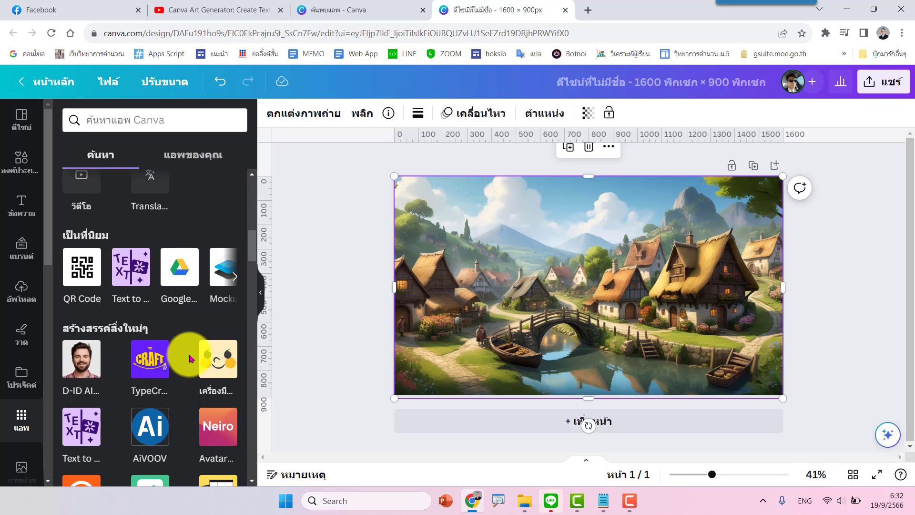
pyautogui.scroll(2, 190, 358)
pyautogui.scroll(2, 186, 355)
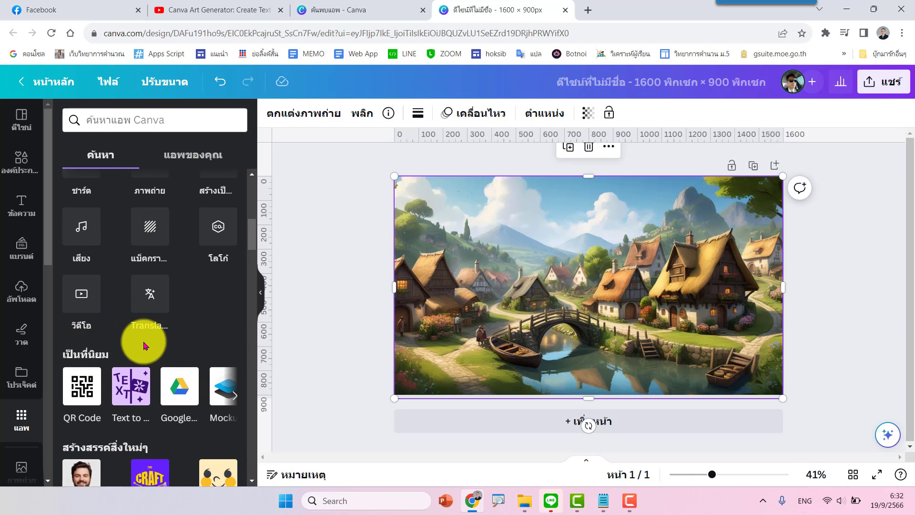
pyautogui.scroll(5, 145, 346)
pyautogui.scroll(-4, 140, 342)
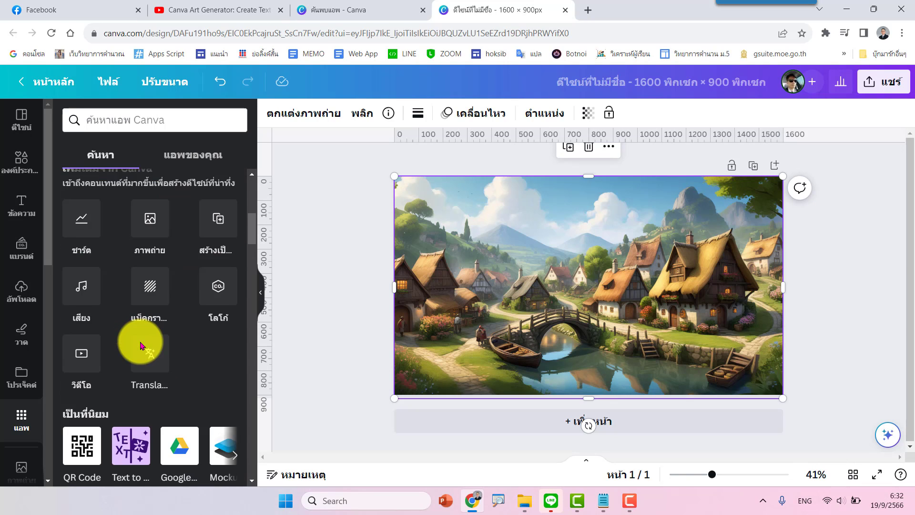
pyautogui.scroll(-2, 139, 348)
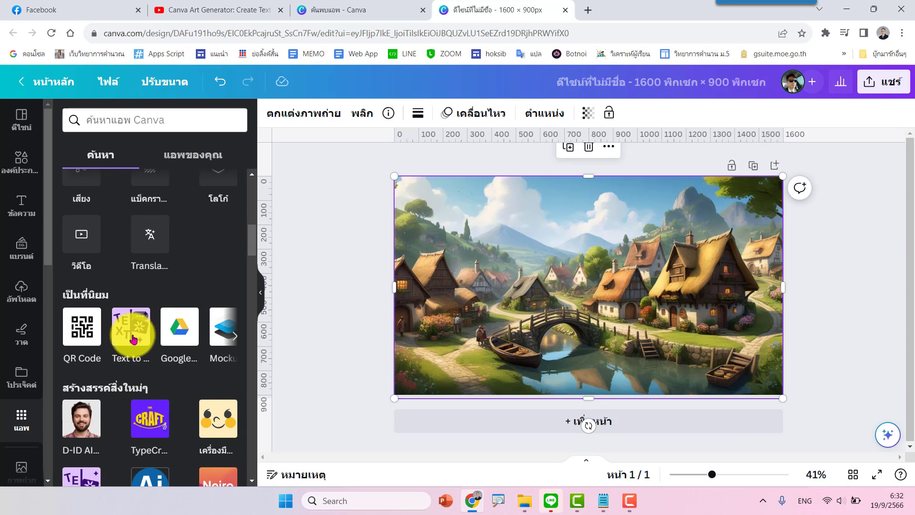
# Open the Text to Image app and paste the quaint-village description as its prompt.
pyautogui.click(131, 340)
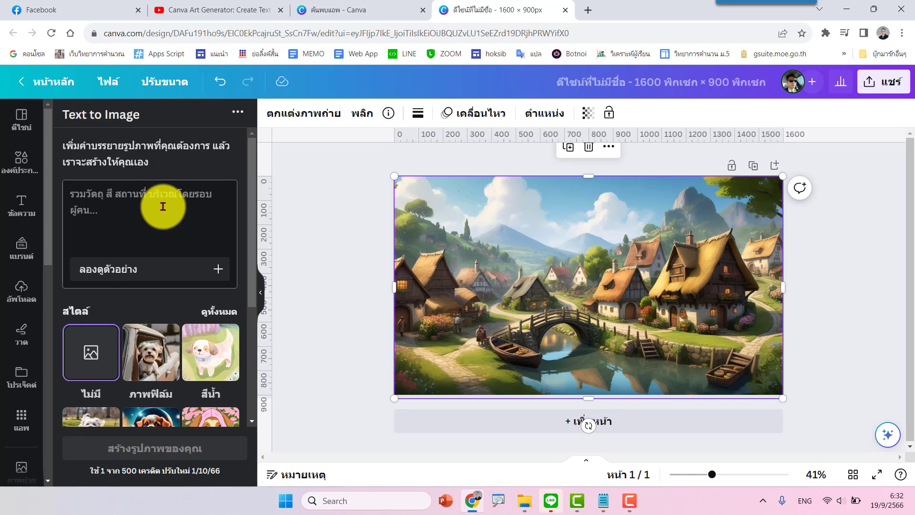
pyautogui.click(156, 210)
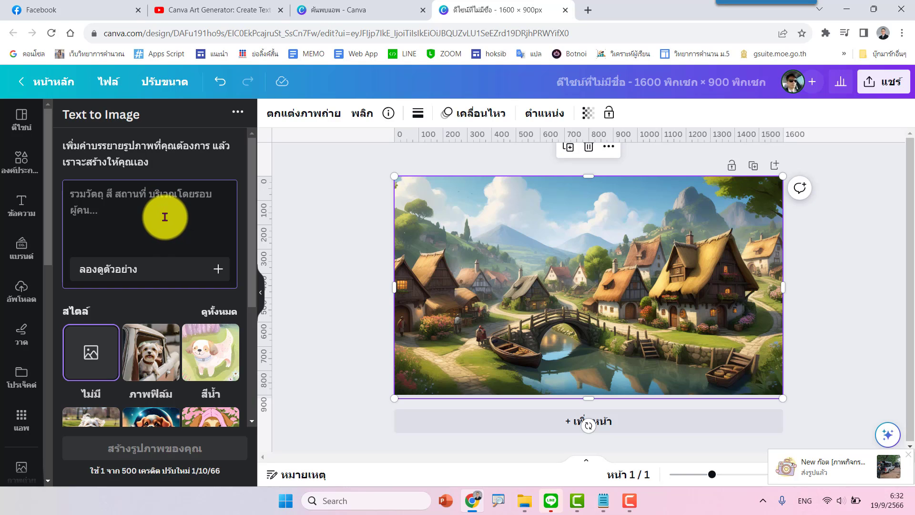
pyautogui.hotkey('ctrl', 'v')
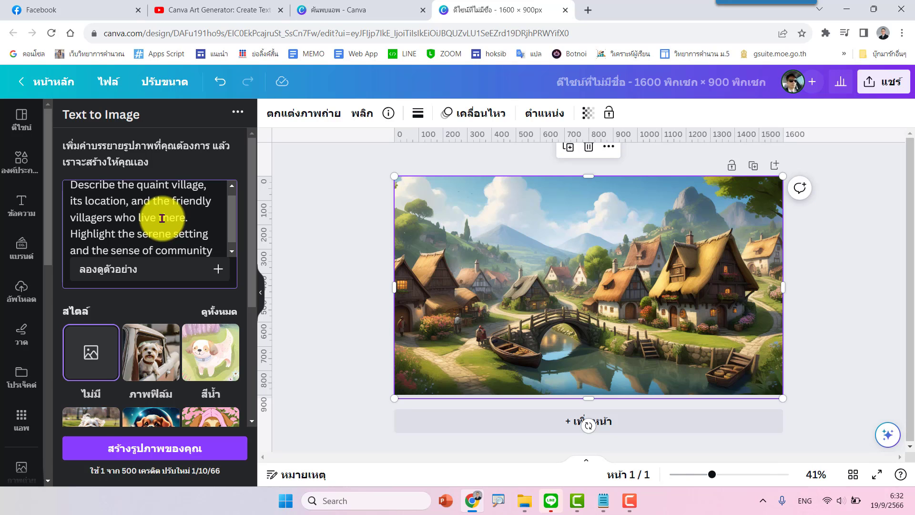
pyautogui.scroll(-2, 186, 363)
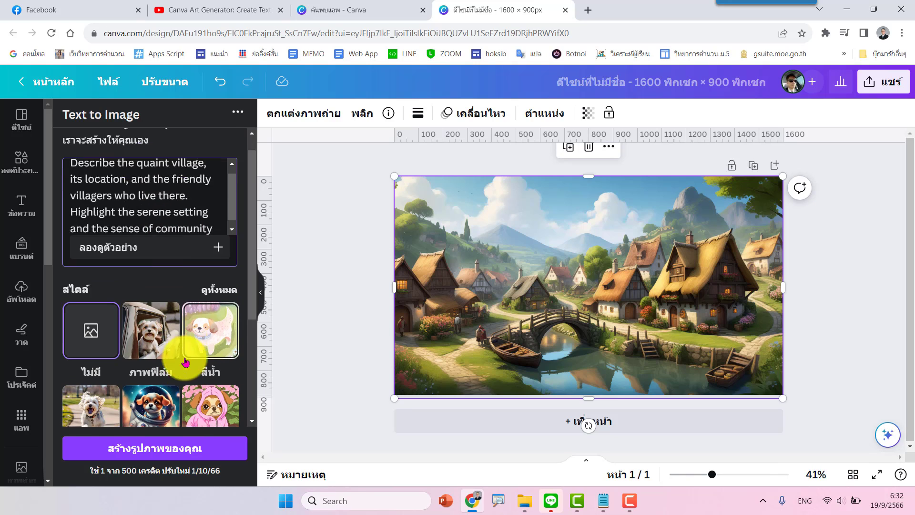
pyautogui.scroll(-2, 186, 362)
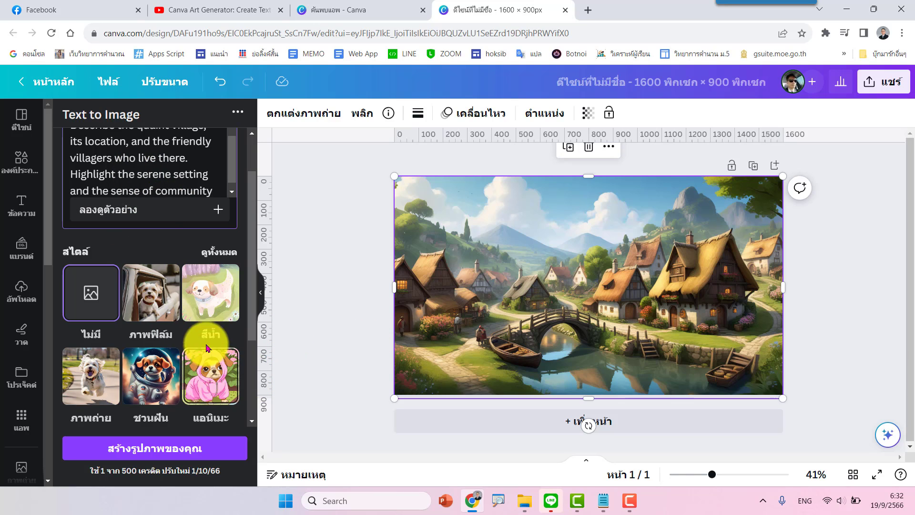
# Browse the full Text to Image style list and pick the ชวนฝัน (dreamy) style.
pyautogui.click(219, 251)
pyautogui.scroll(-3, 213, 300)
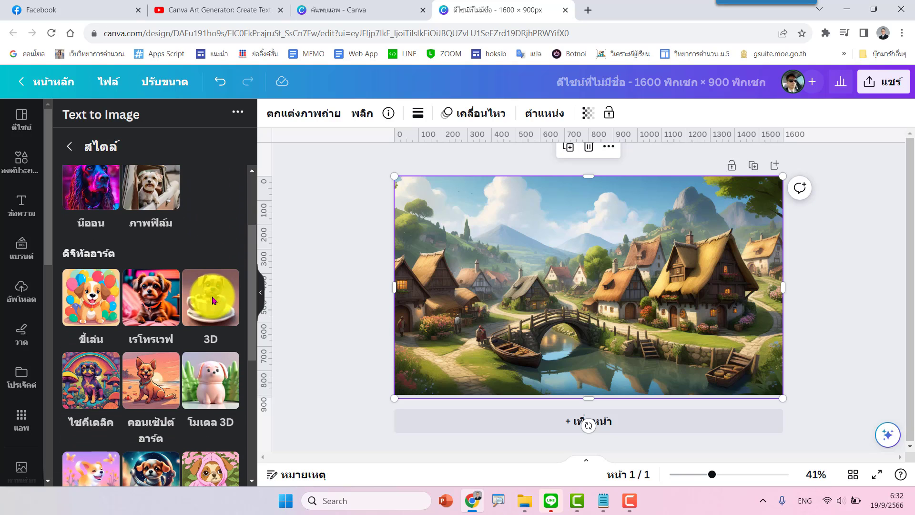
pyautogui.scroll(-1, 212, 300)
pyautogui.scroll(-2, 213, 300)
pyautogui.scroll(-3, 213, 300)
pyautogui.scroll(-1, 213, 300)
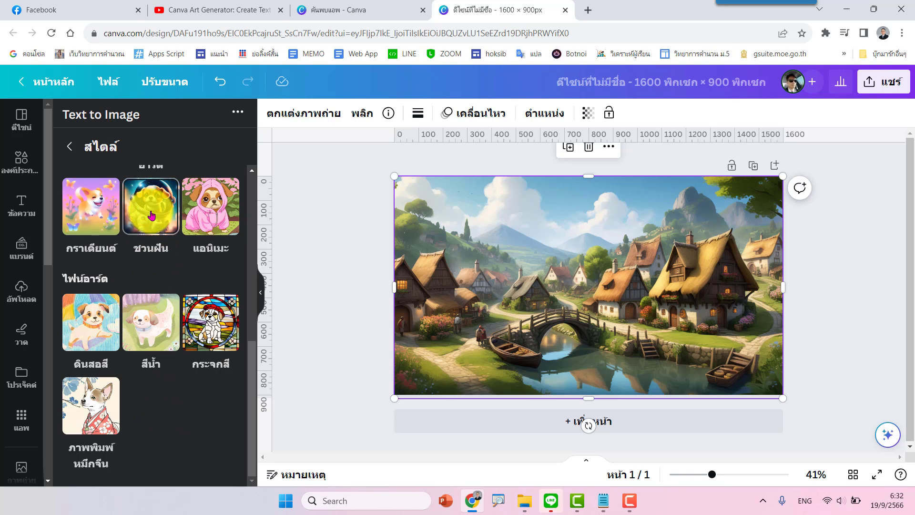
pyautogui.scroll(4, 153, 261)
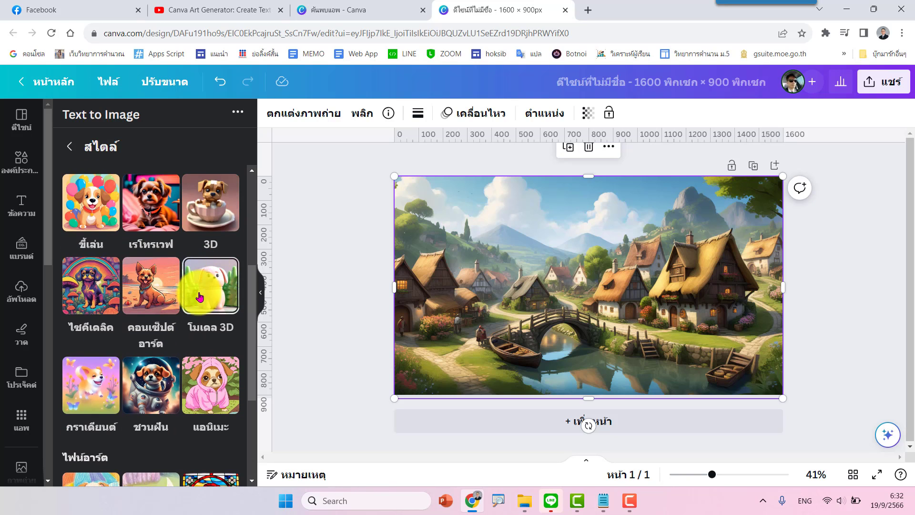
pyautogui.scroll(2, 143, 283)
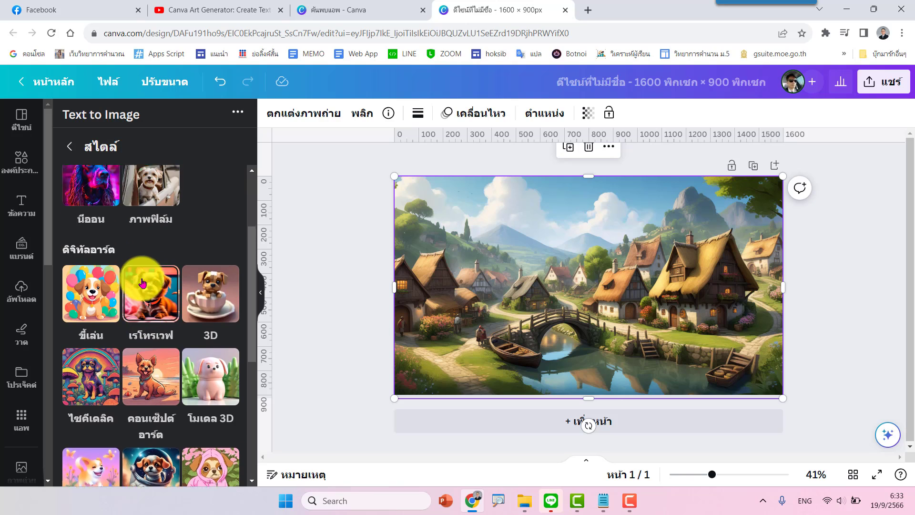
pyautogui.scroll(-3, 195, 282)
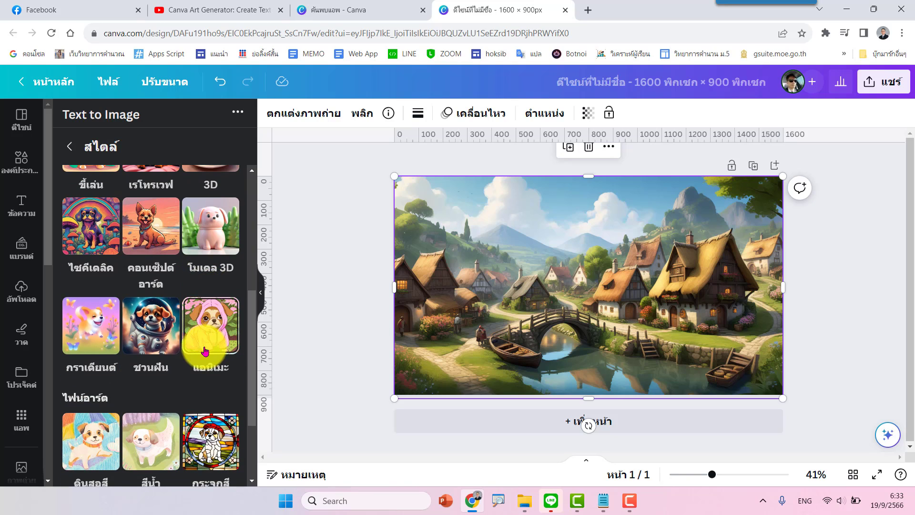
pyautogui.click(150, 339)
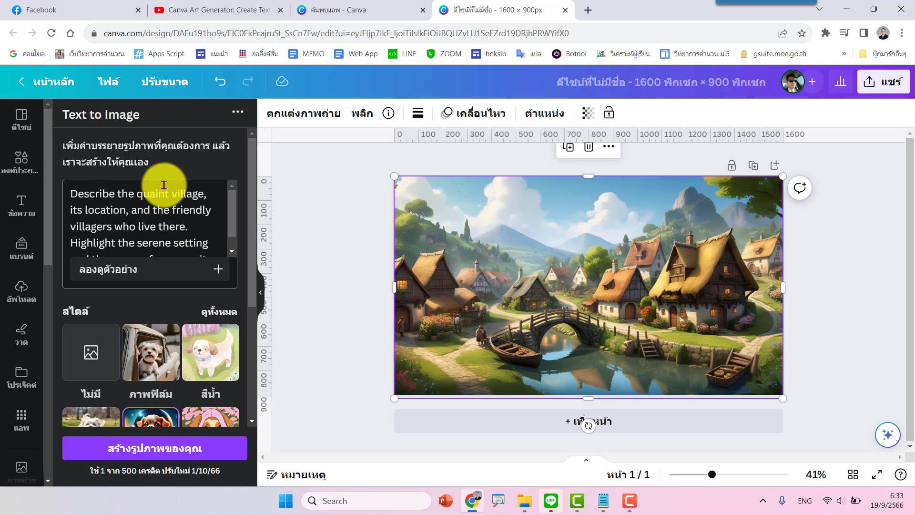
# Generate four dreamy-style village images in แนวนอน (landscape) aspect ratio.
pyautogui.scroll(-4, 195, 396)
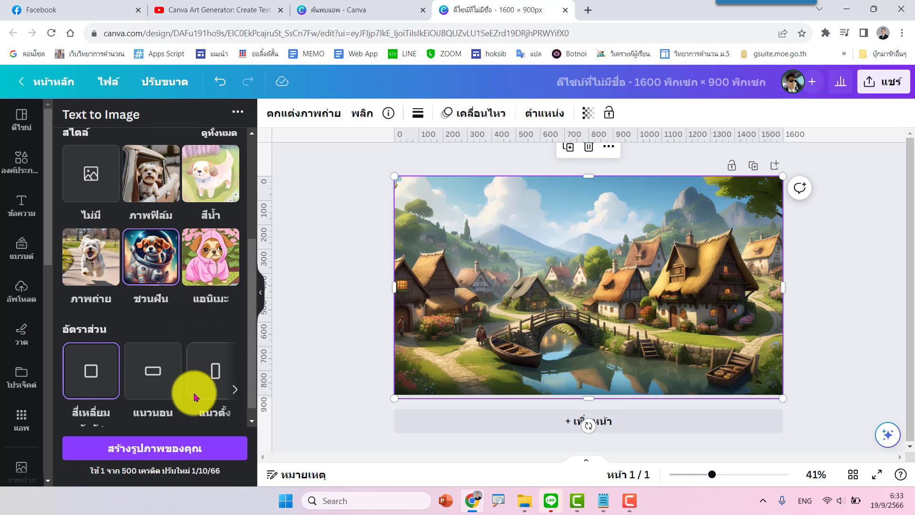
pyautogui.click(157, 373)
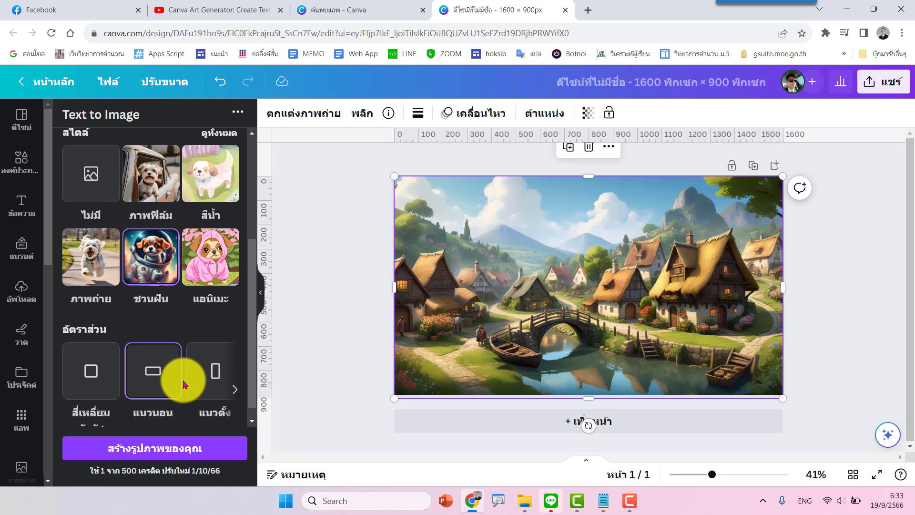
pyautogui.scroll(-1, 179, 384)
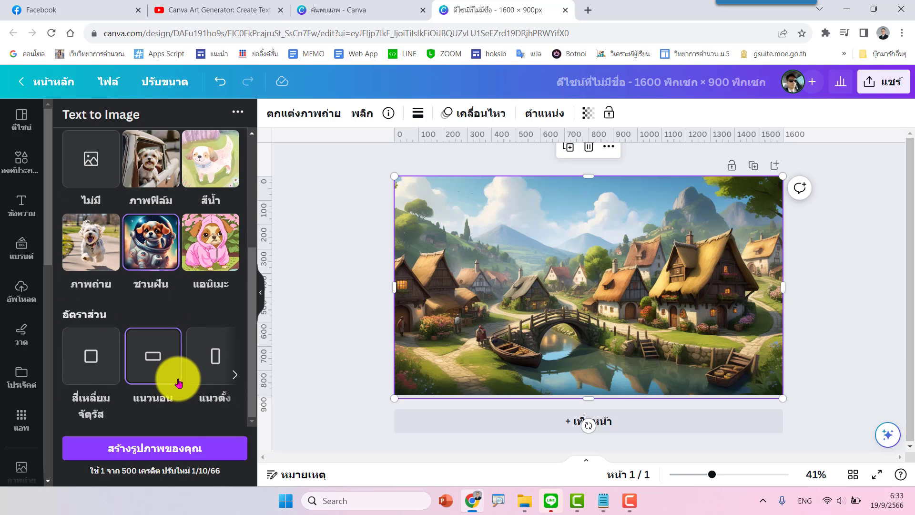
pyautogui.click(170, 450)
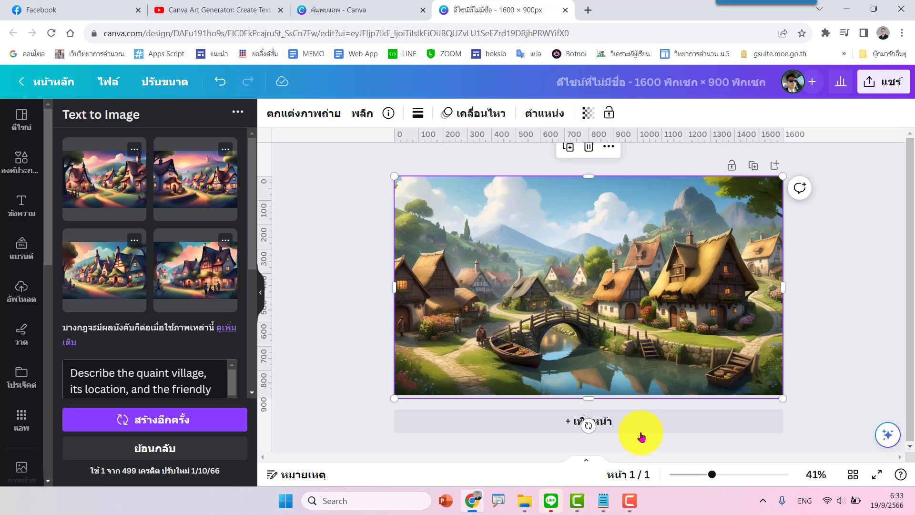
# Add a second page and place the first dreamy village image at its top-left corner.
pyautogui.click(628, 428)
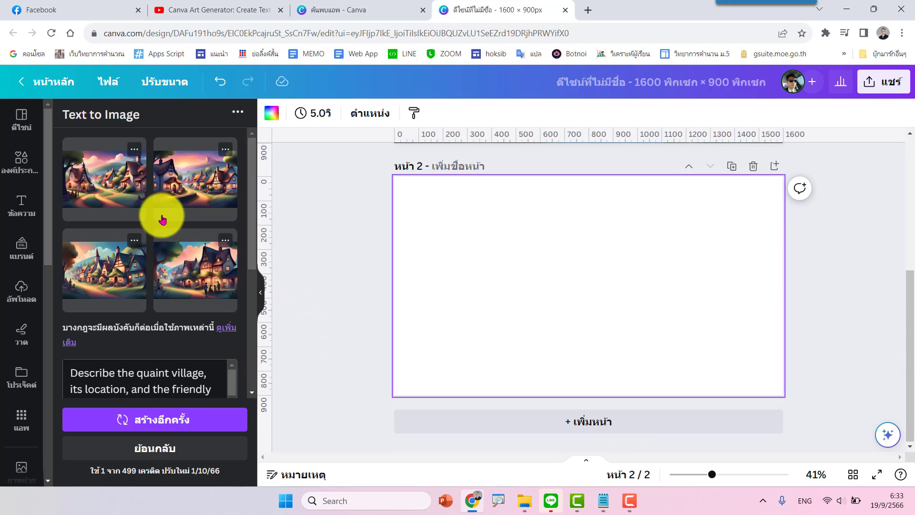
pyautogui.click(122, 186)
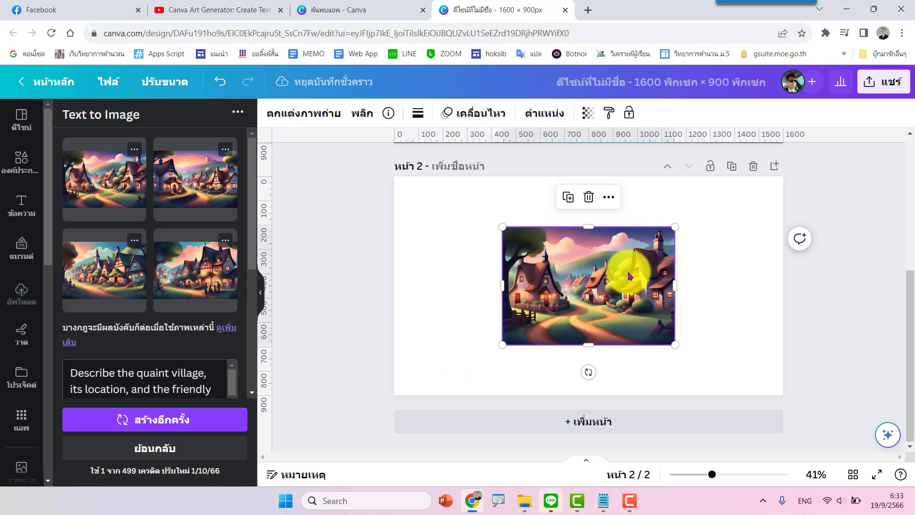
pyautogui.moveTo(595, 194); pyautogui.dragTo(519, 223)
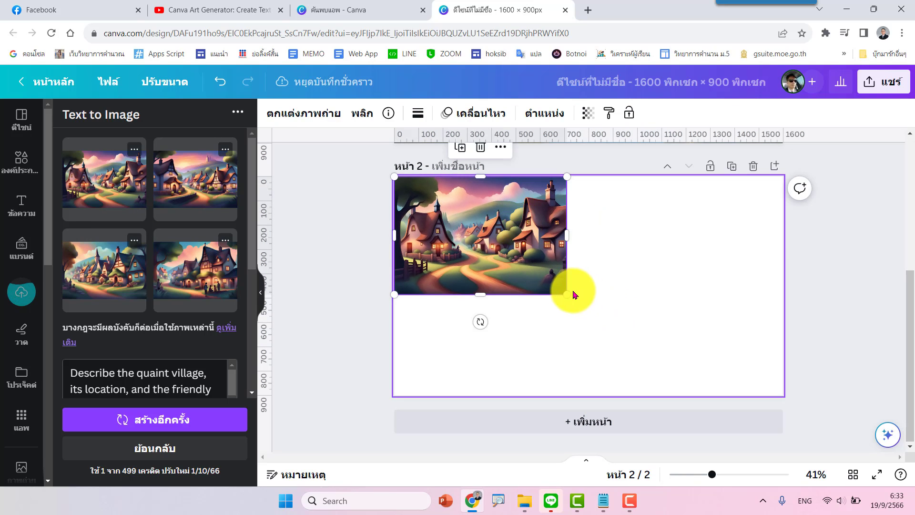
# Enlarge the village image from its corner until it covers the whole page.
pyautogui.moveTo(566, 293)
pyautogui.mouseDown()
pyautogui.moveTo(704, 364)
pyautogui.moveTo(786, 423)
pyautogui.mouseUp()
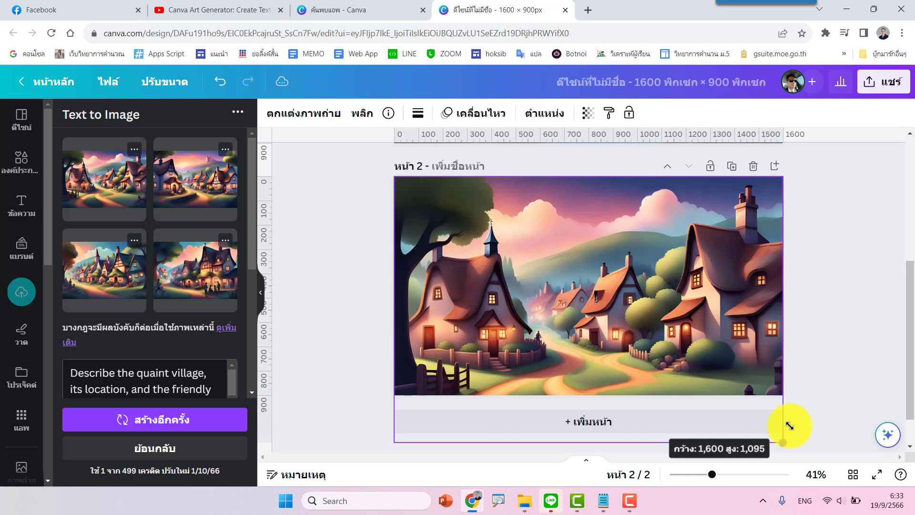
pyautogui.scroll(3, 736, 343)
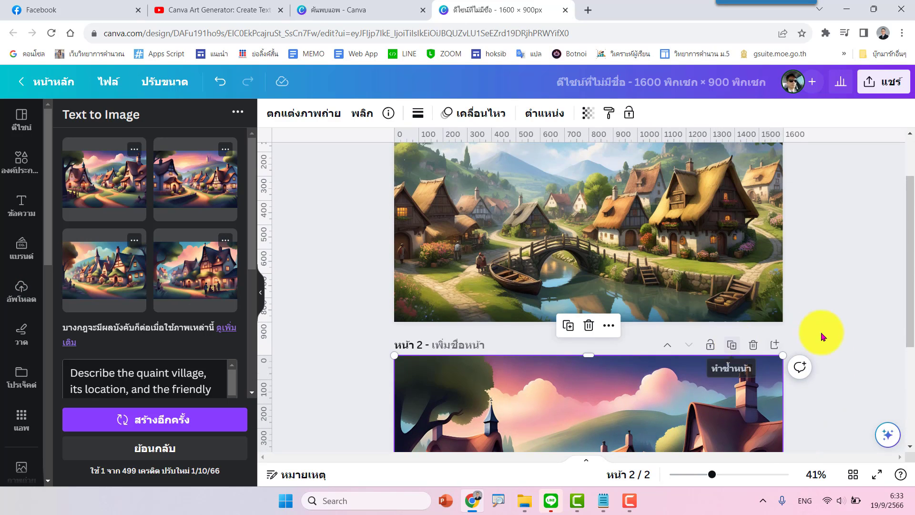
pyautogui.scroll(-3, 835, 333)
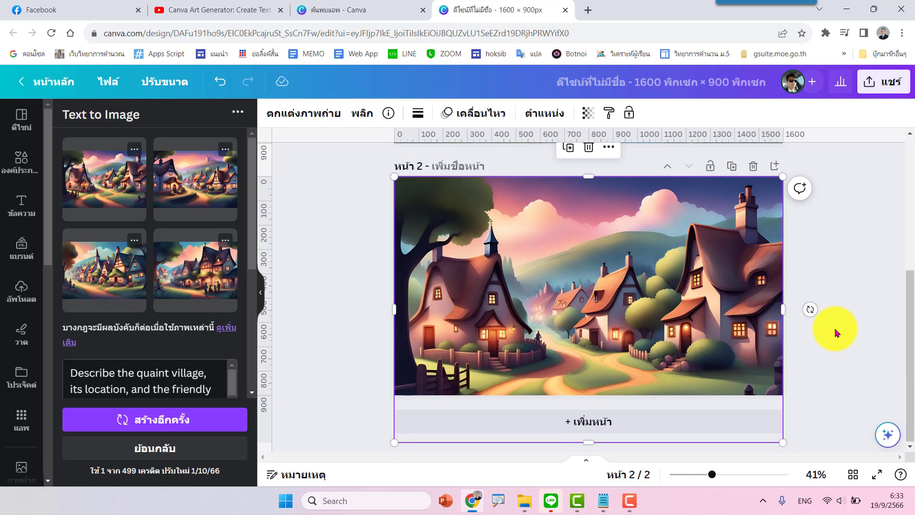
pyautogui.click(835, 332)
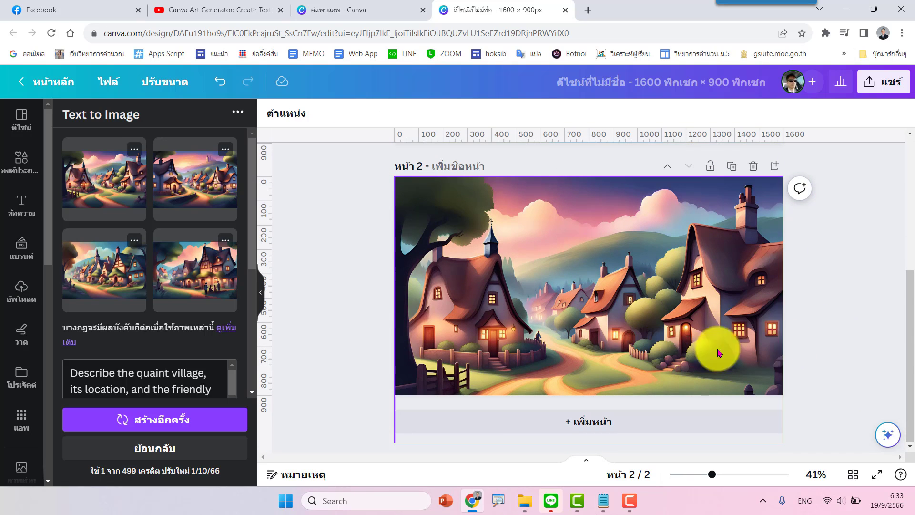
pyautogui.scroll(2, 821, 358)
pyautogui.scroll(1, 821, 358)
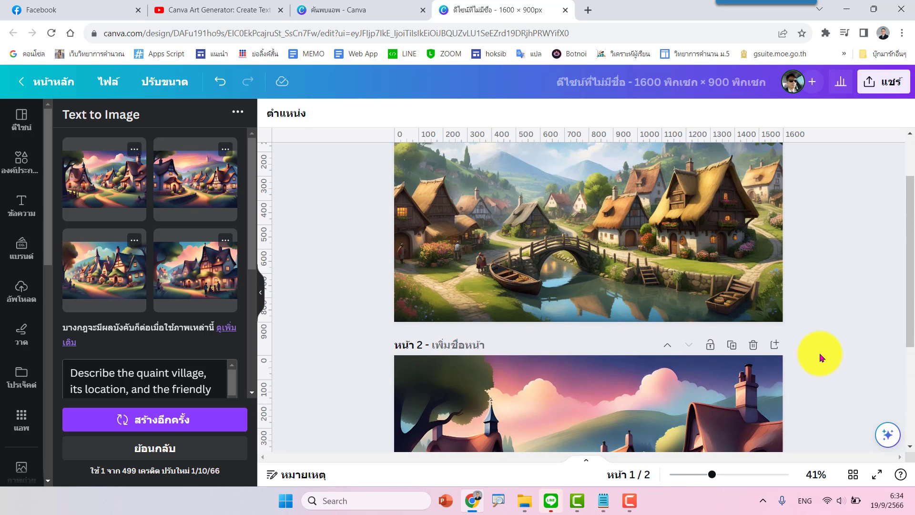
pyautogui.scroll(1, 821, 357)
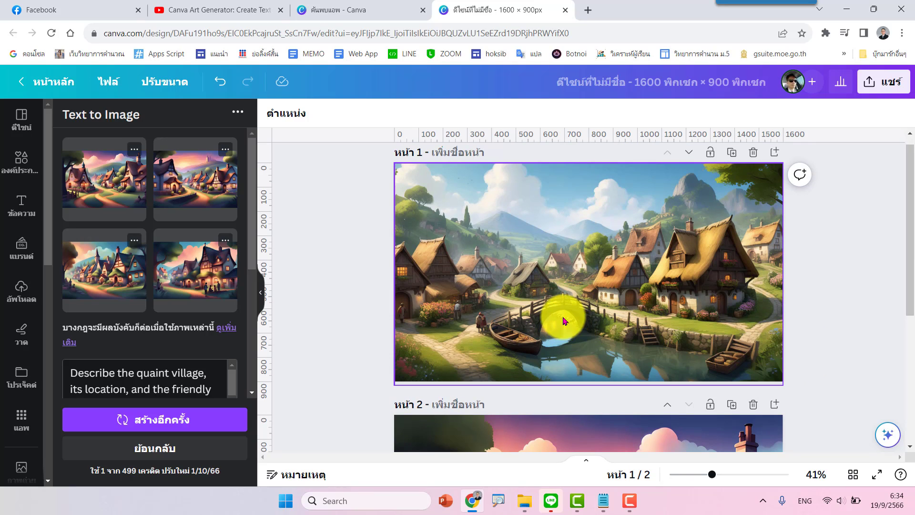